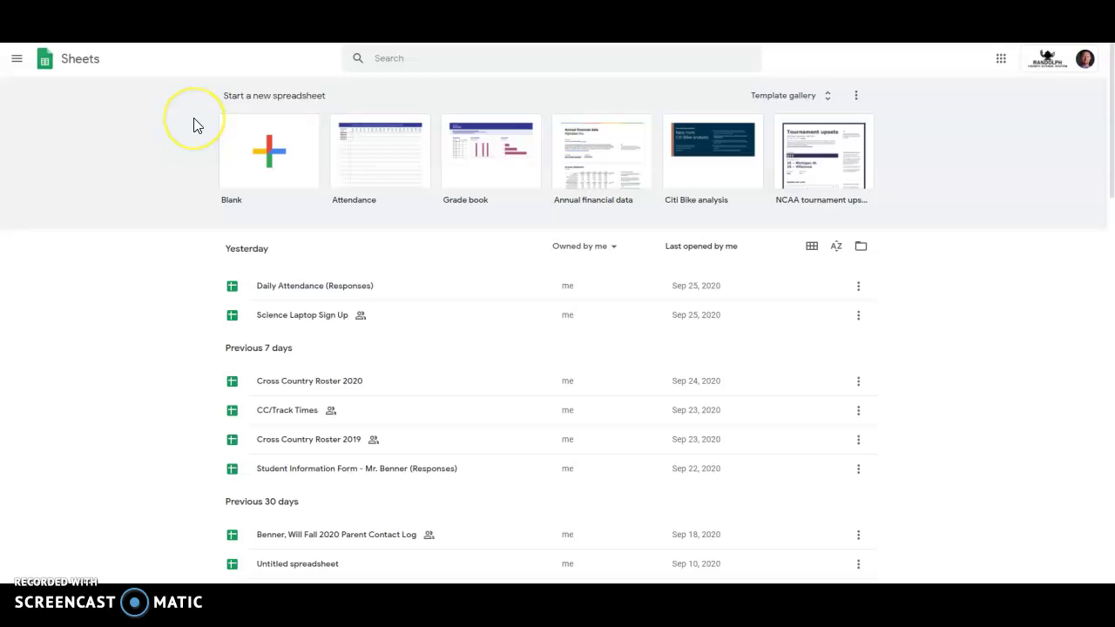
Open the Sheets home page from the Google apps and create a blank spreadsheet
left_click(163, 88)
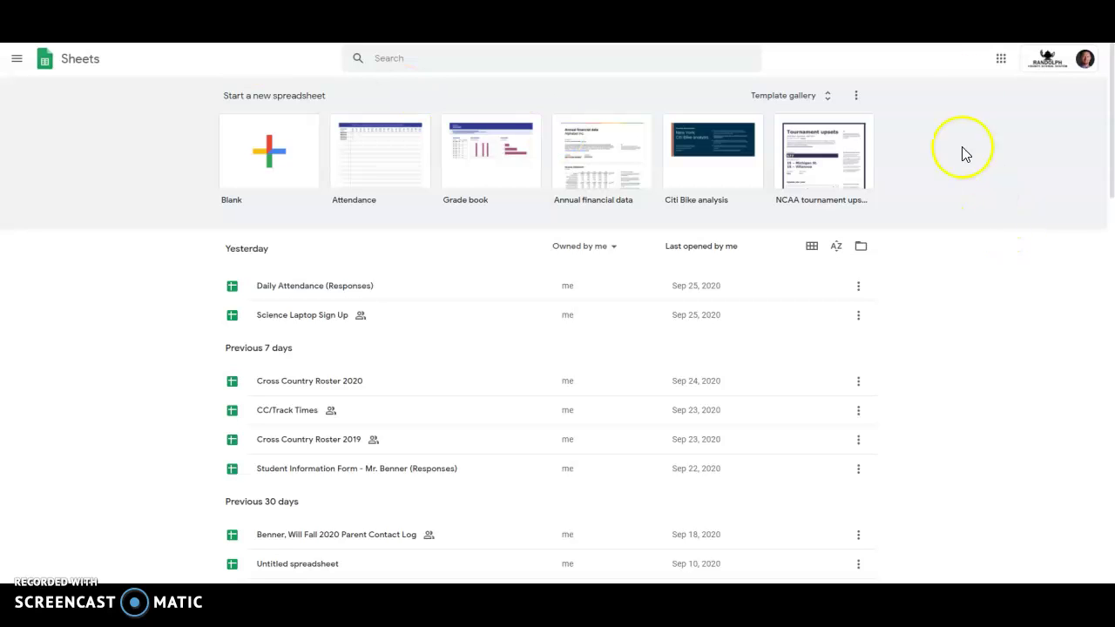
left_click(1001, 59)
left_click(1001, 59)
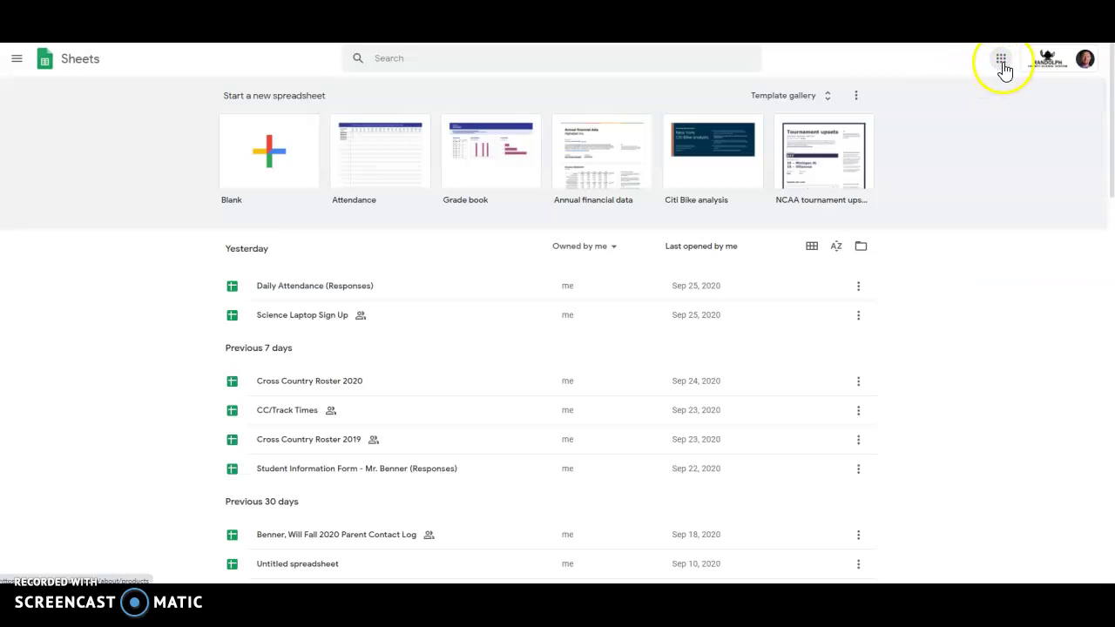
left_click(1002, 61)
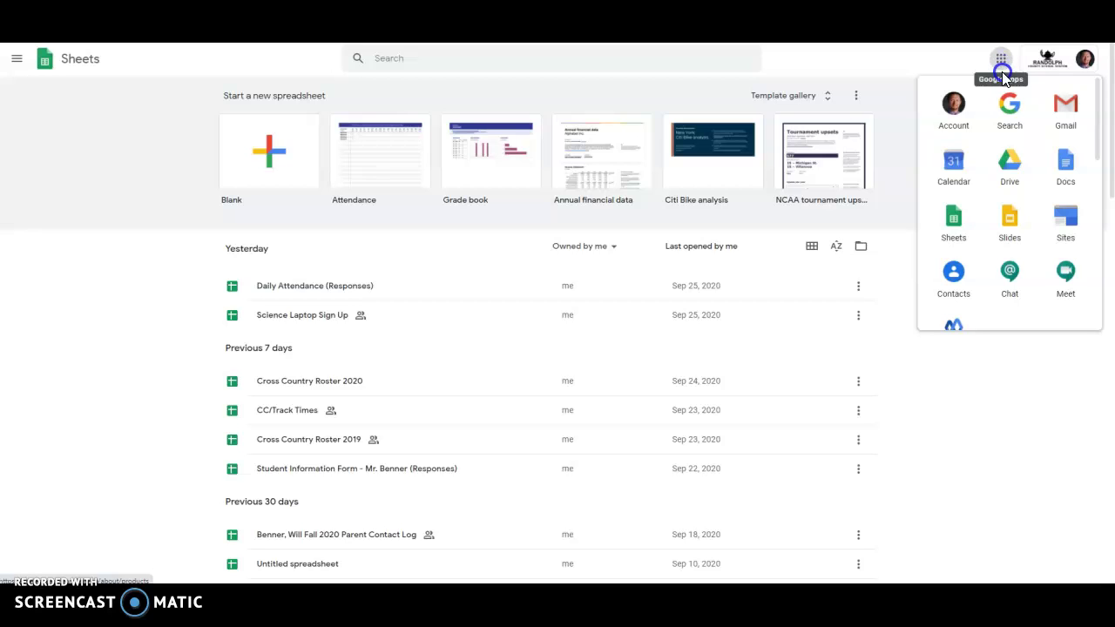
left_click(955, 225)
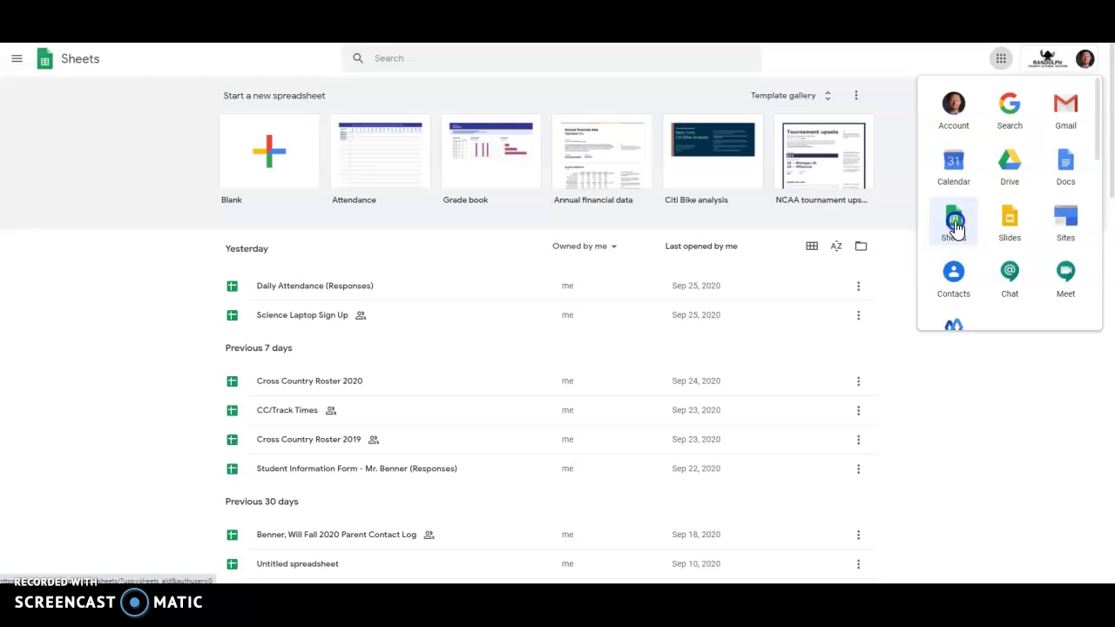
left_click(129, 314)
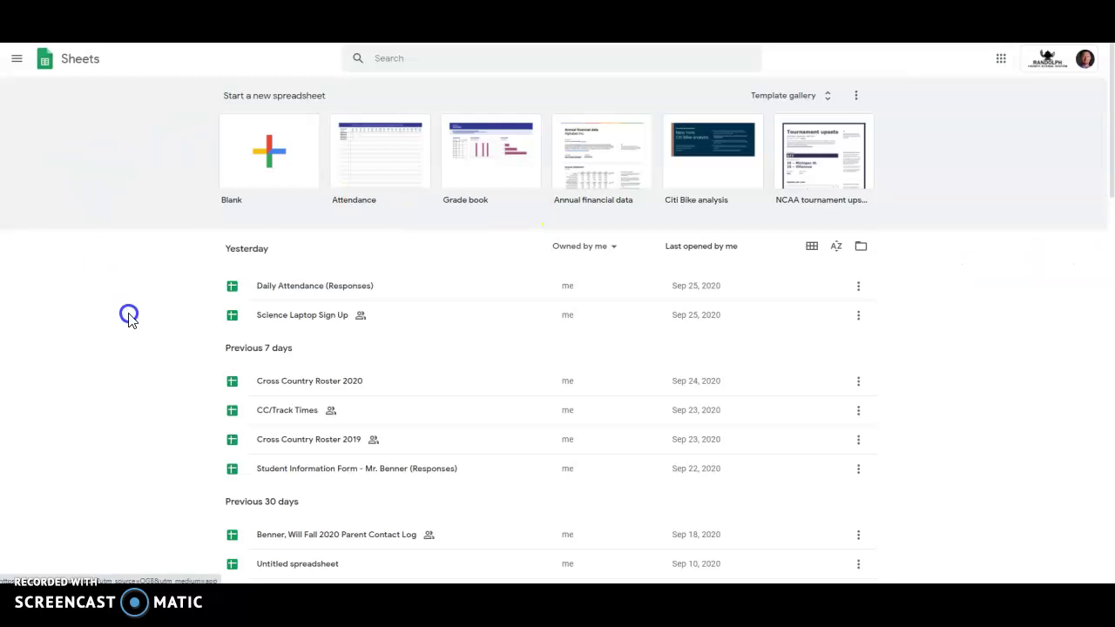
left_click(268, 153)
left_click(268, 151)
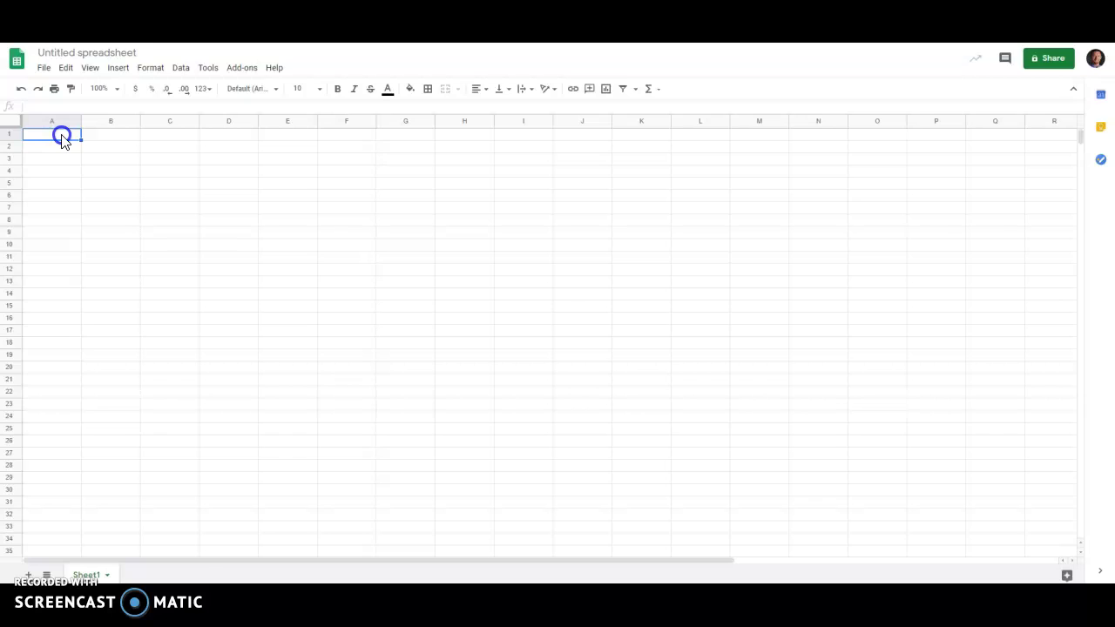
Enter the column headers Fn (N) in cell A1 and Fk (N) in cell B1
type("Fn")
key("Tab")
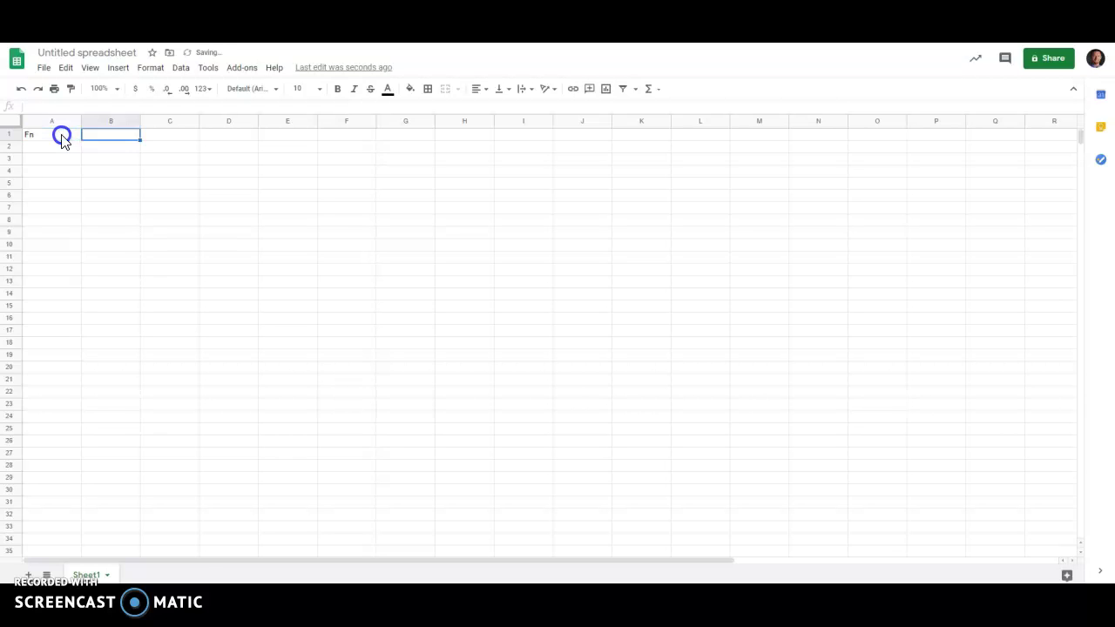
type("Fk")
key("Return")
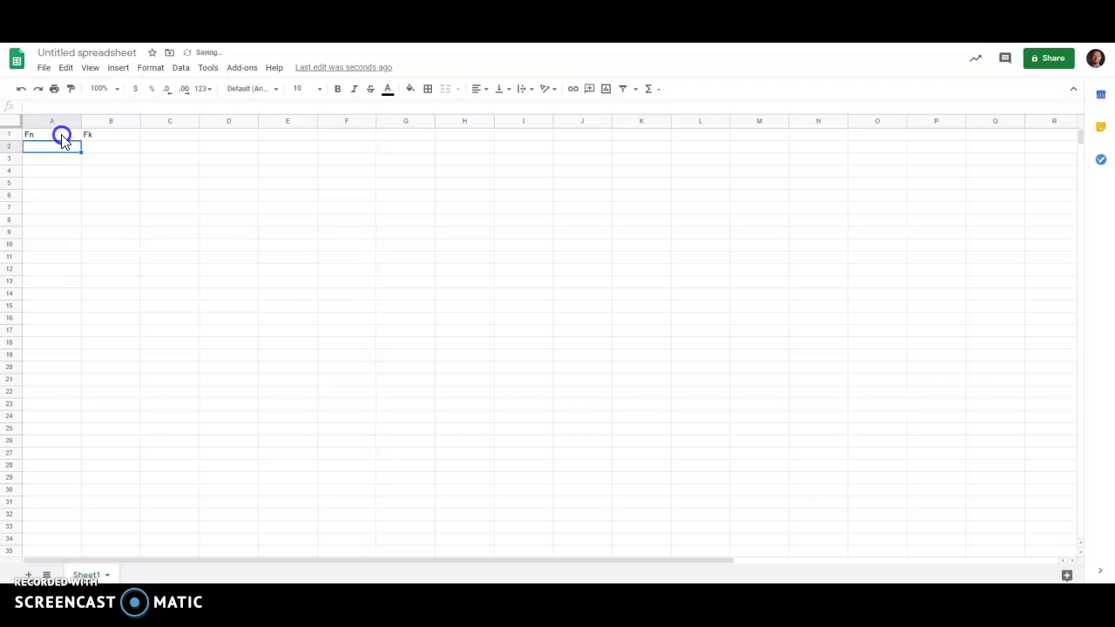
double_click(62, 136)
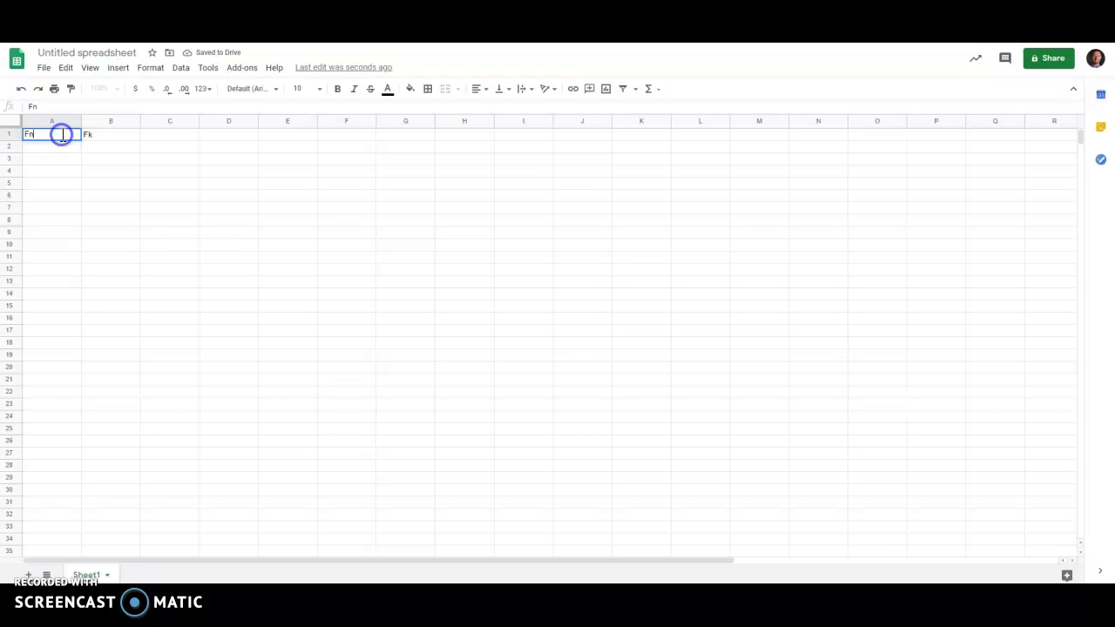
type("(N")
double_click(120, 135)
type("Fk (N)")
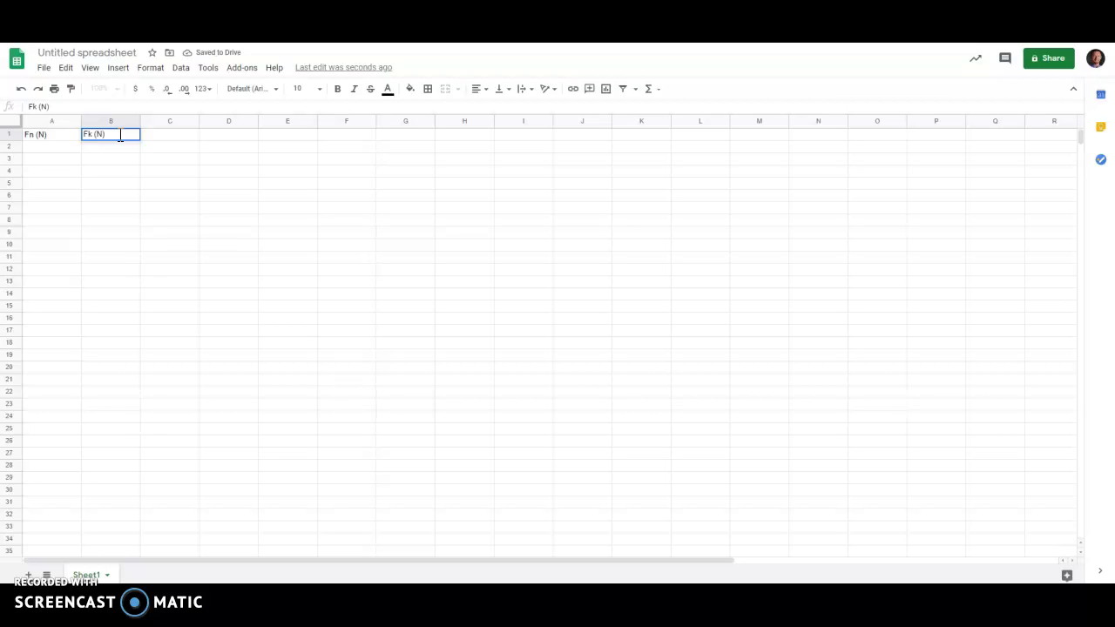
Fill cells A2 to A6 under Fn (N) with 100, 200, 300, 400 and 500
left_click(45, 146)
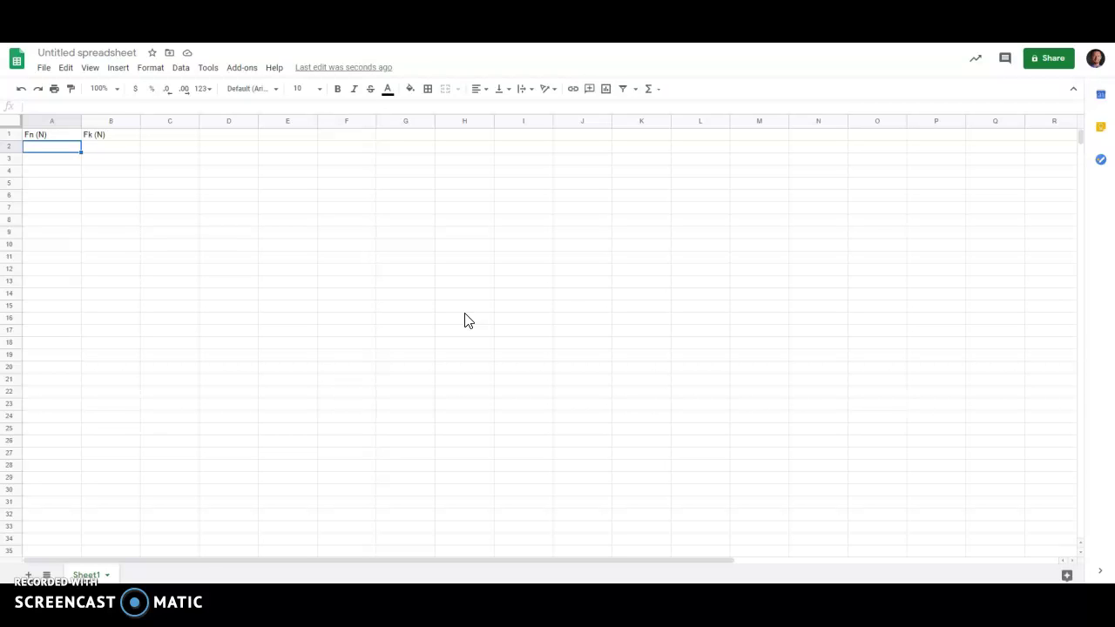
type("100")
key("Tab")
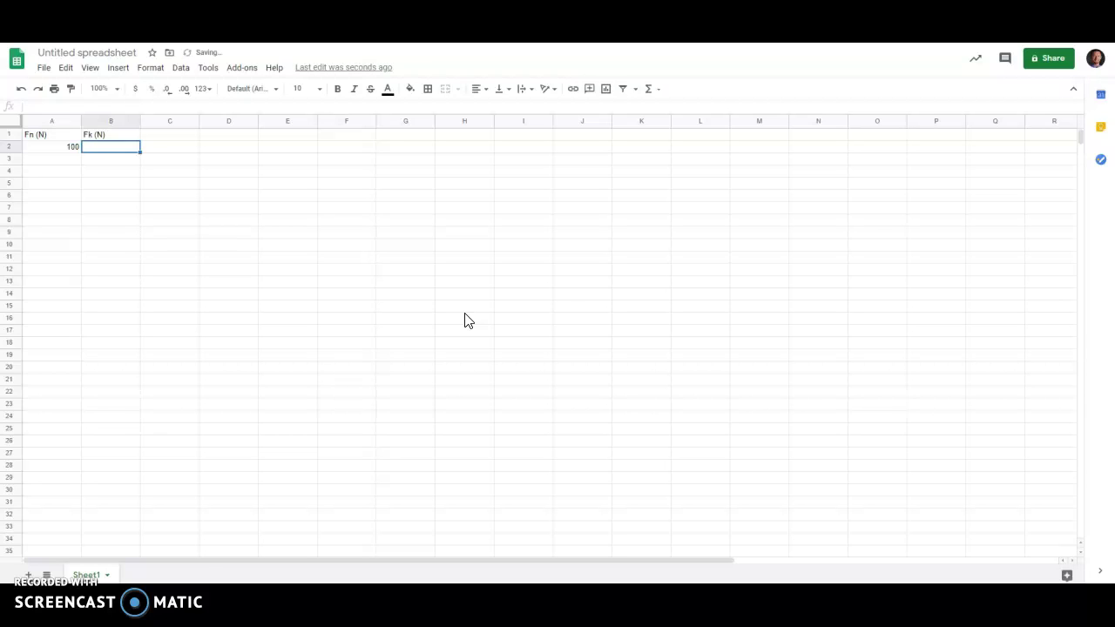
key("Left")
key("Down")
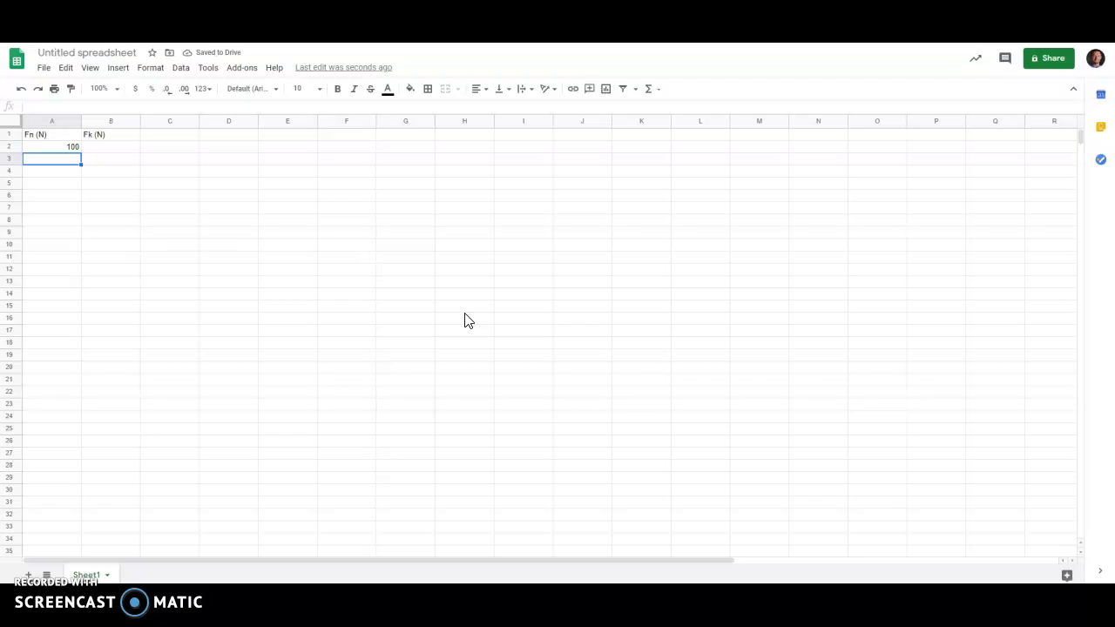
type("200")
key("Return")
type("300")
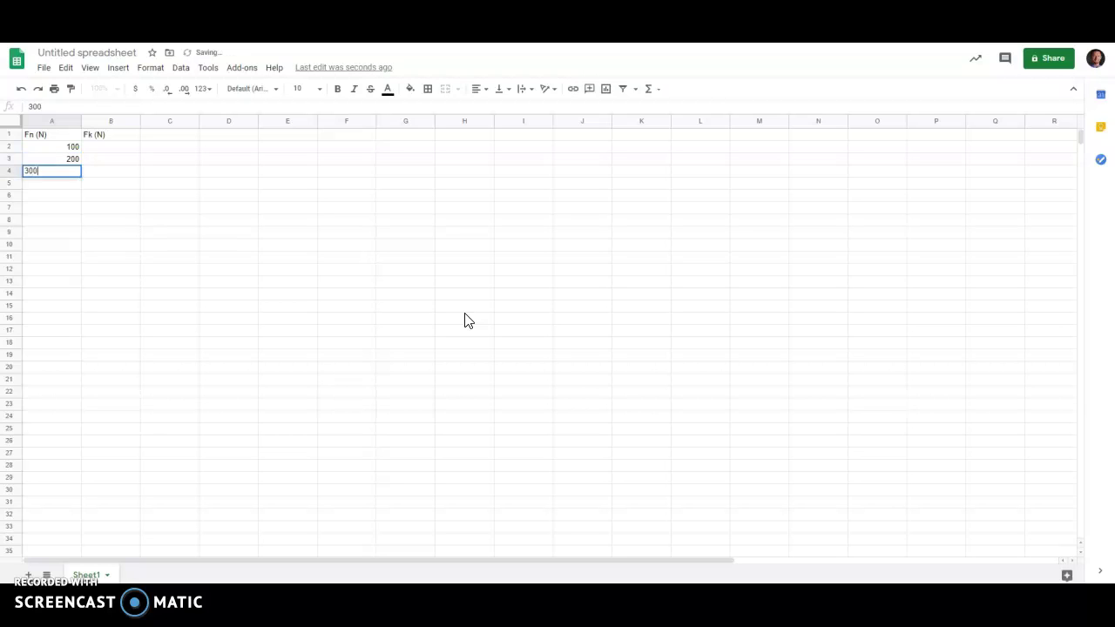
key("Return")
type("400")
key("Return")
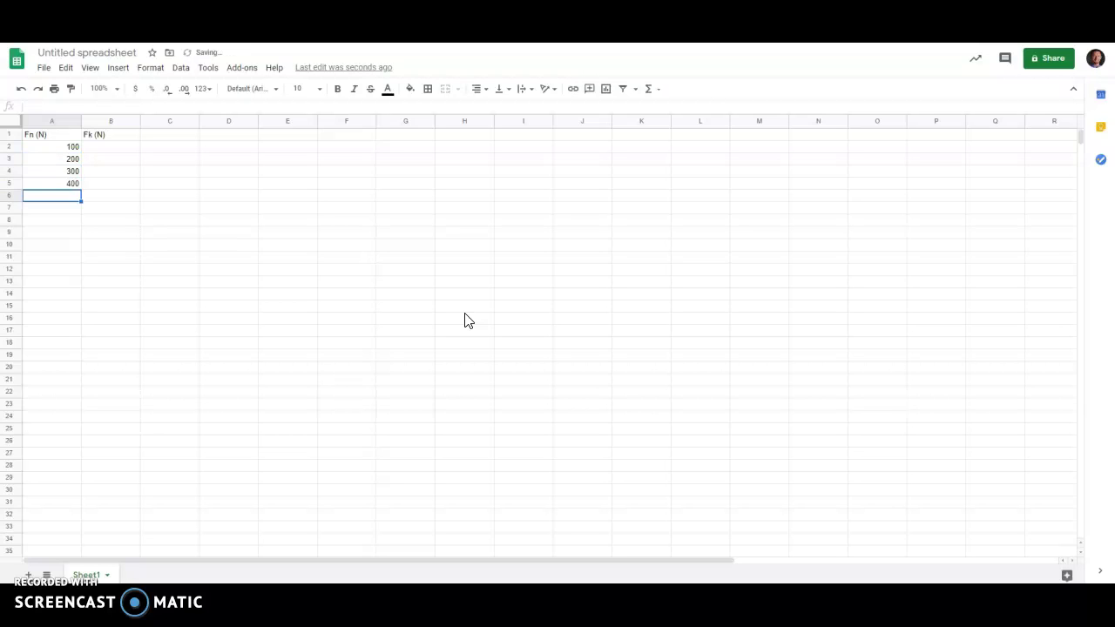
type("500")
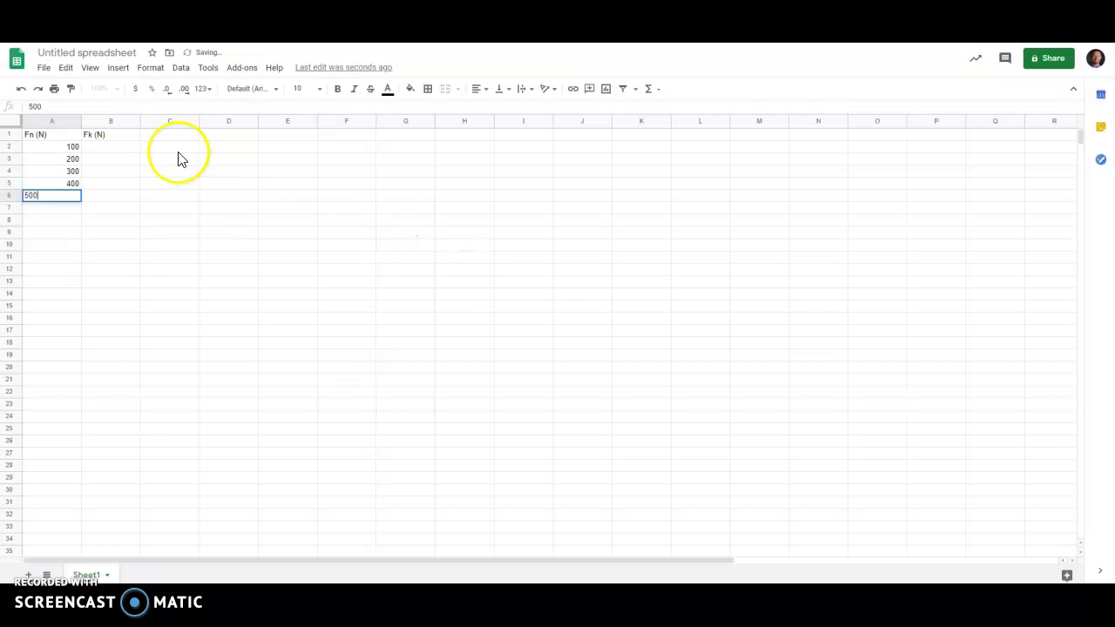
Fill cells B2 to B6 under Fk (N) with 20, 40, 60, 80 and 100
left_click(131, 151)
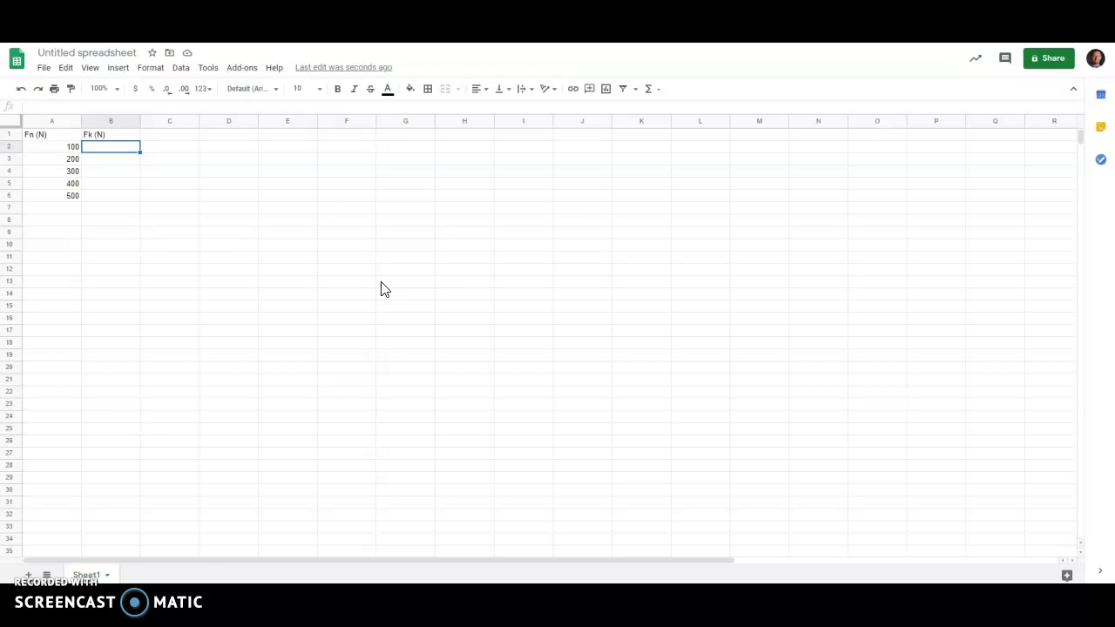
type("20")
key("Return")
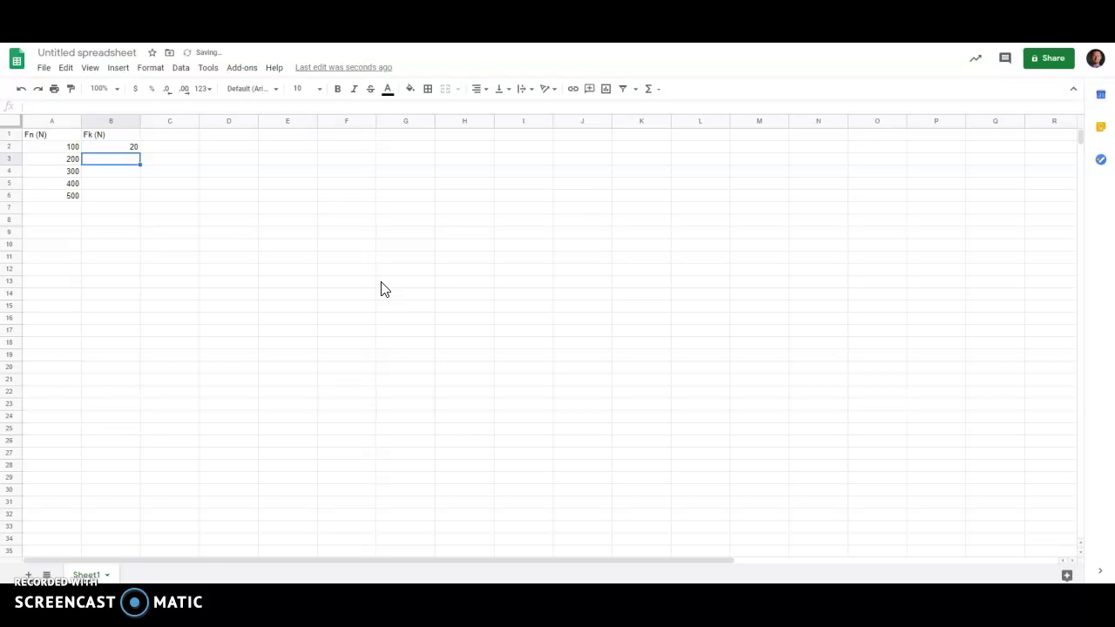
type("40")
key("Return")
type("60")
key("Return")
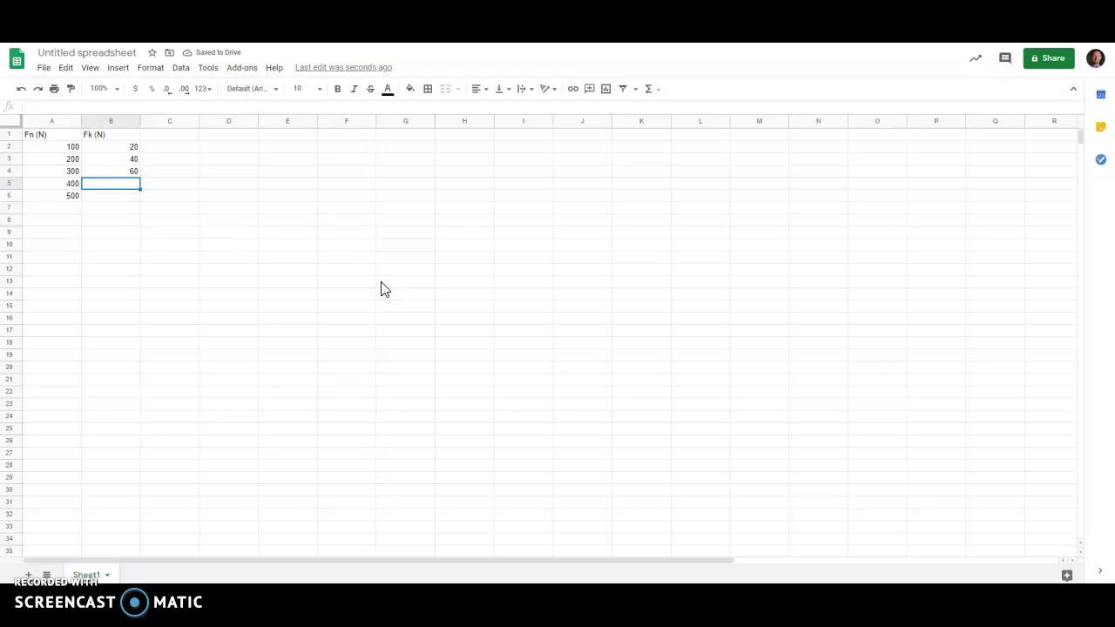
type("80")
key("Return")
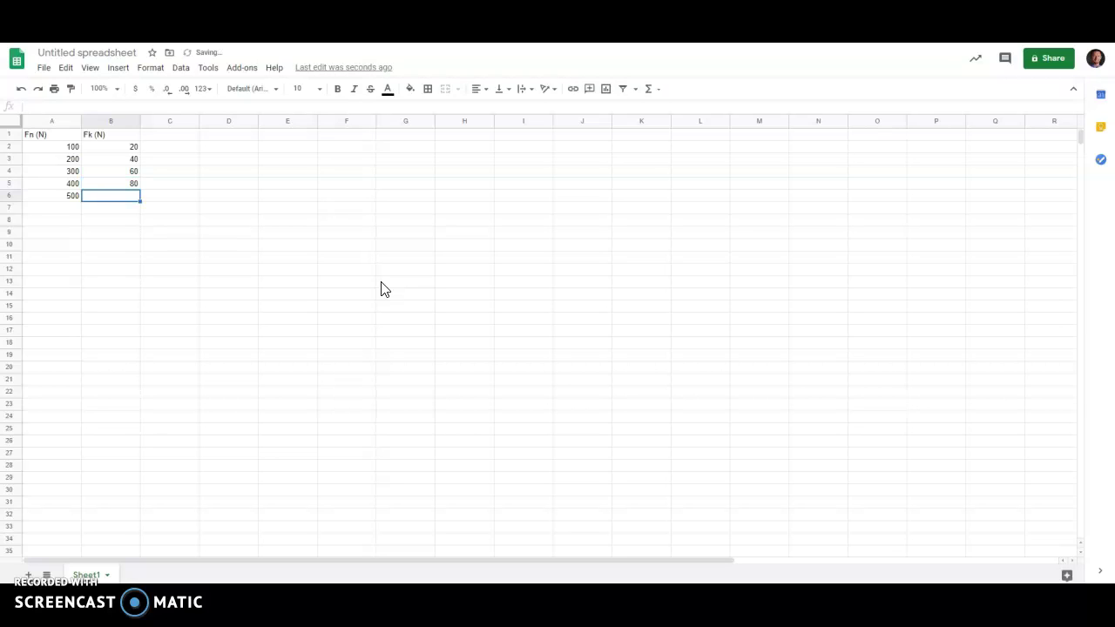
type("100")
key("Return")
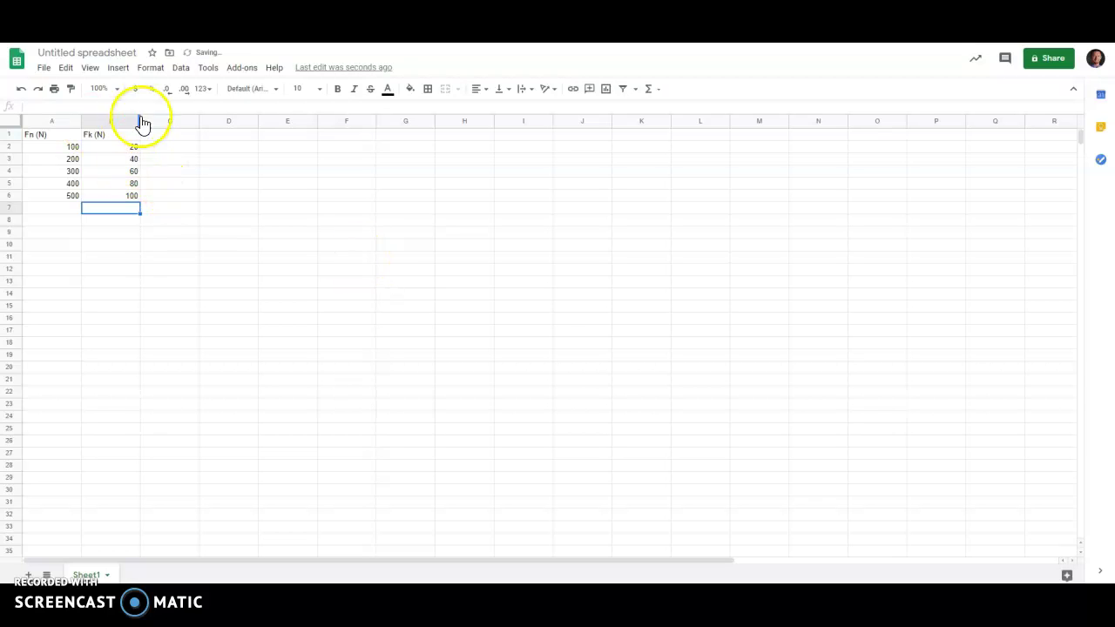
Insert a scatter chart from the data in A1:B6 and move it up closer to the table
left_click_drag(63, 136, 138, 202)
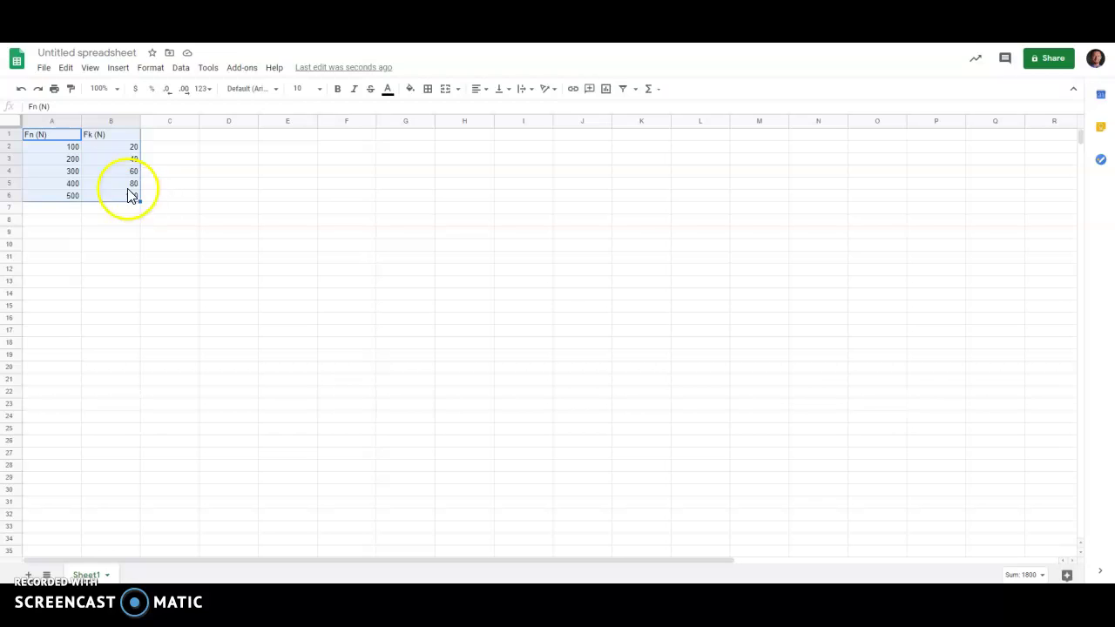
left_click(118, 68)
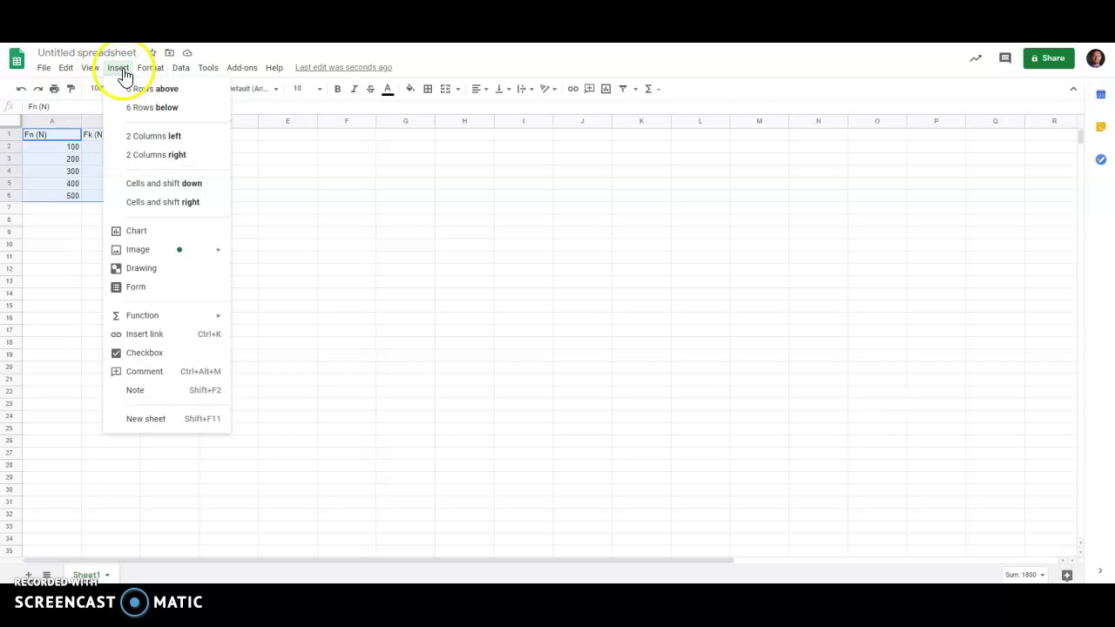
left_click(186, 233)
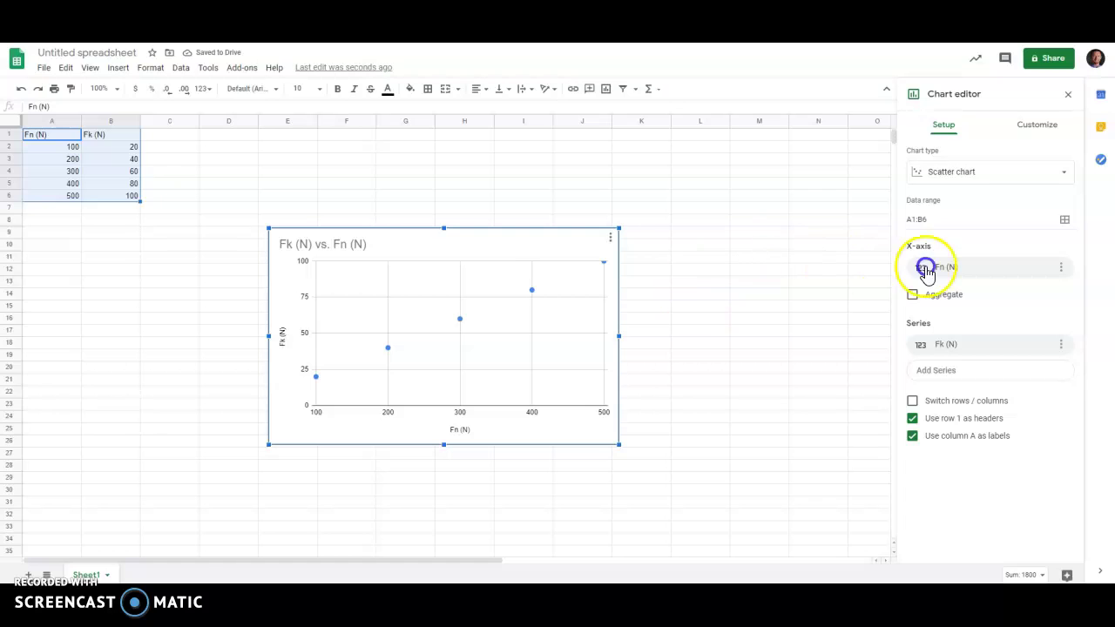
left_click(1061, 184)
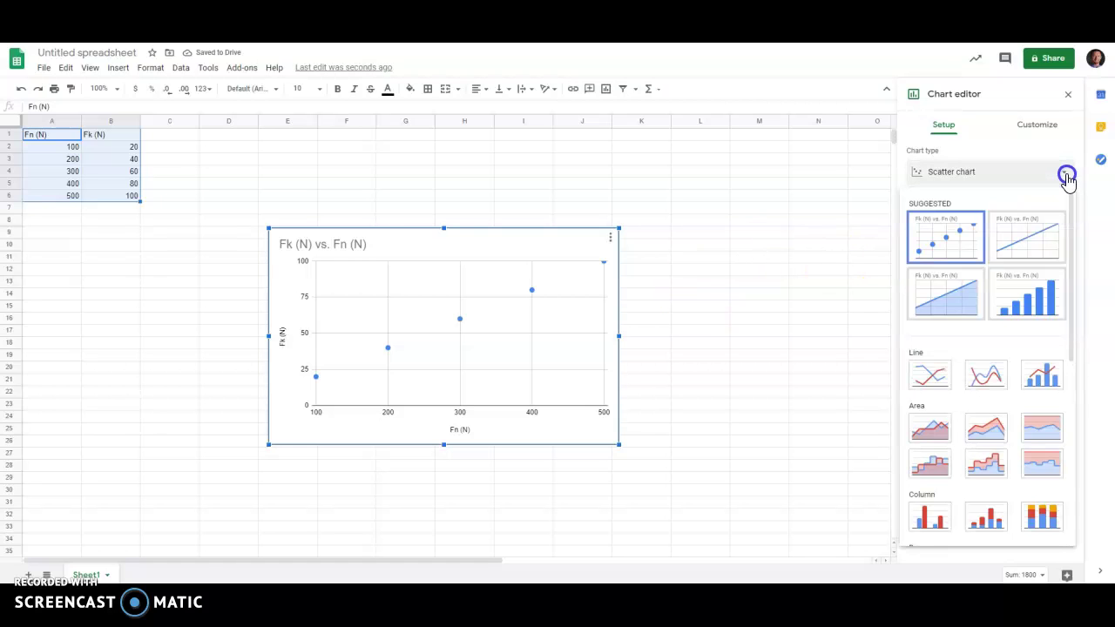
left_click(1067, 178)
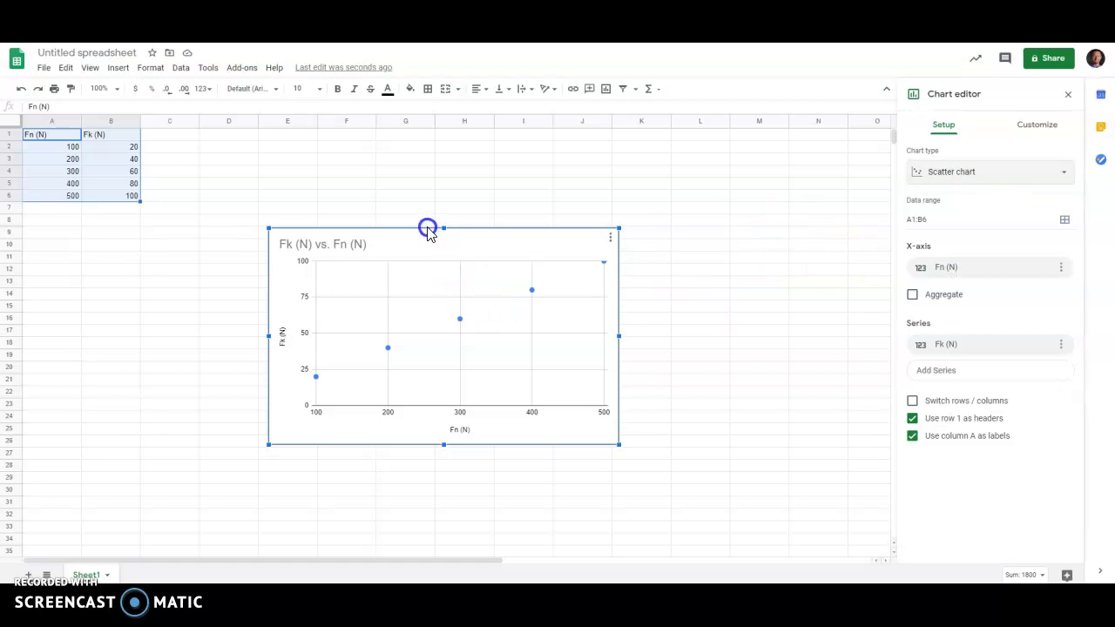
left_click_drag(428, 229, 357, 180)
left_click(396, 311)
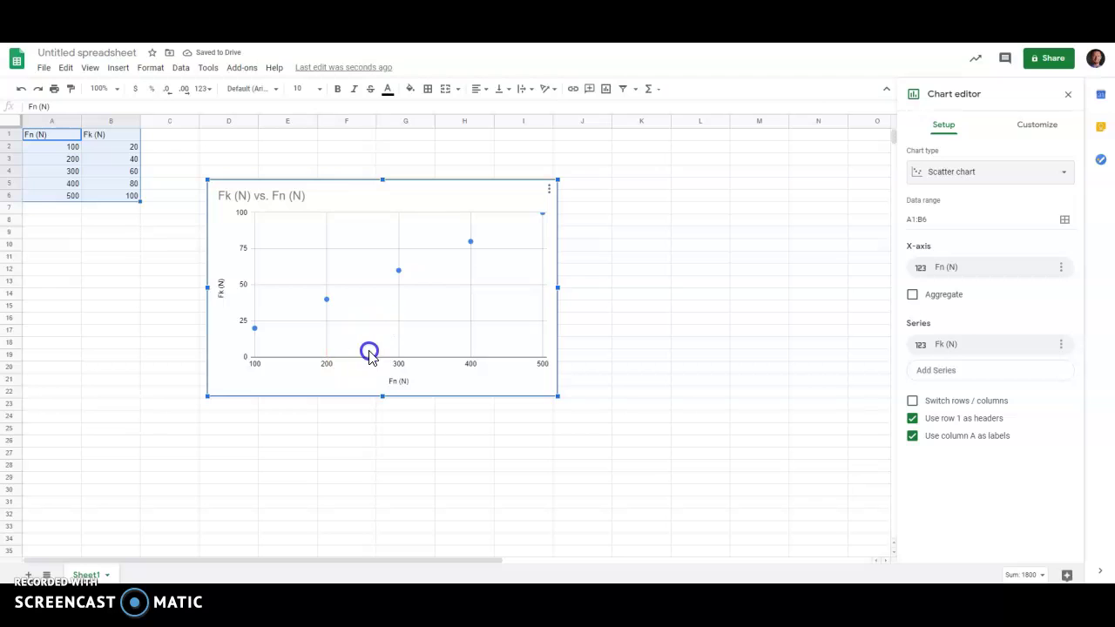
Set the minimum value of the chart's horizontal axis to 0
left_click(255, 366)
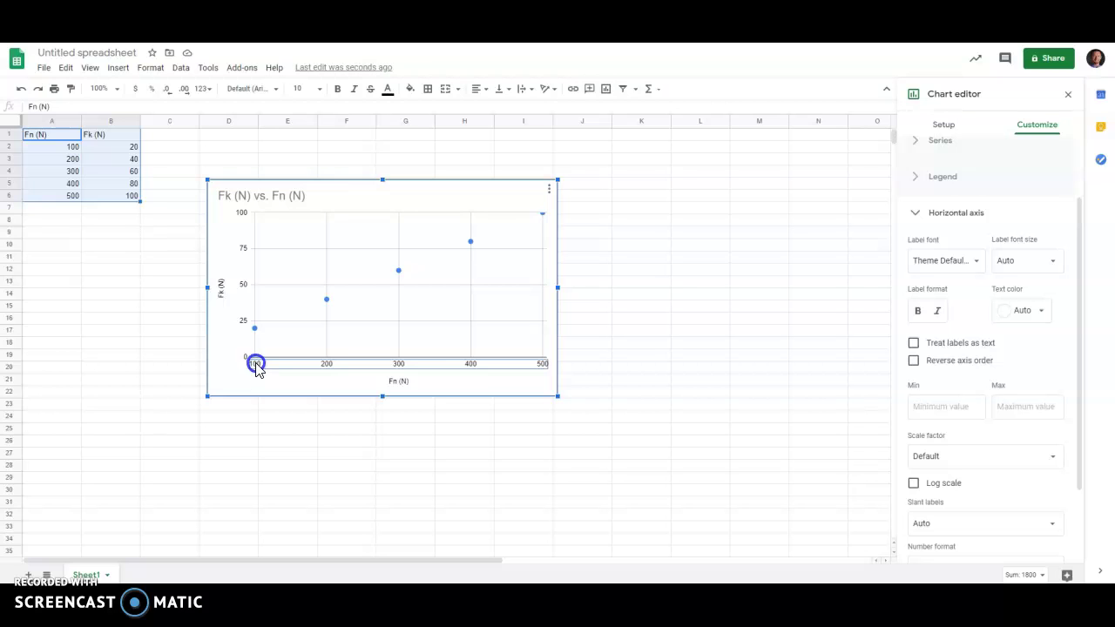
scroll(954, 509, "down", 2)
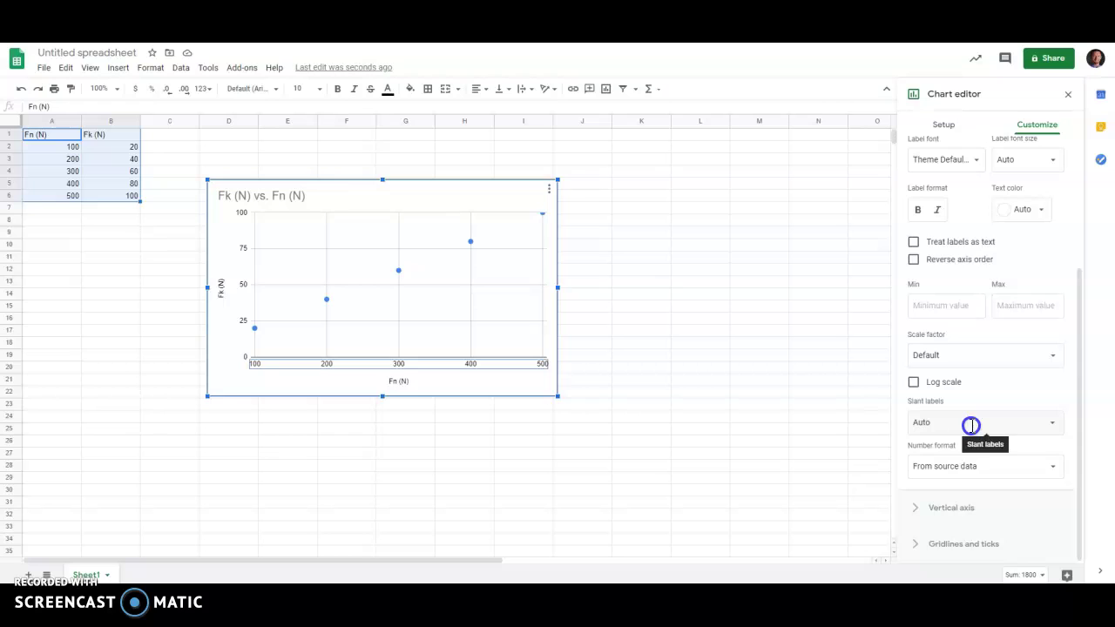
left_click(941, 307)
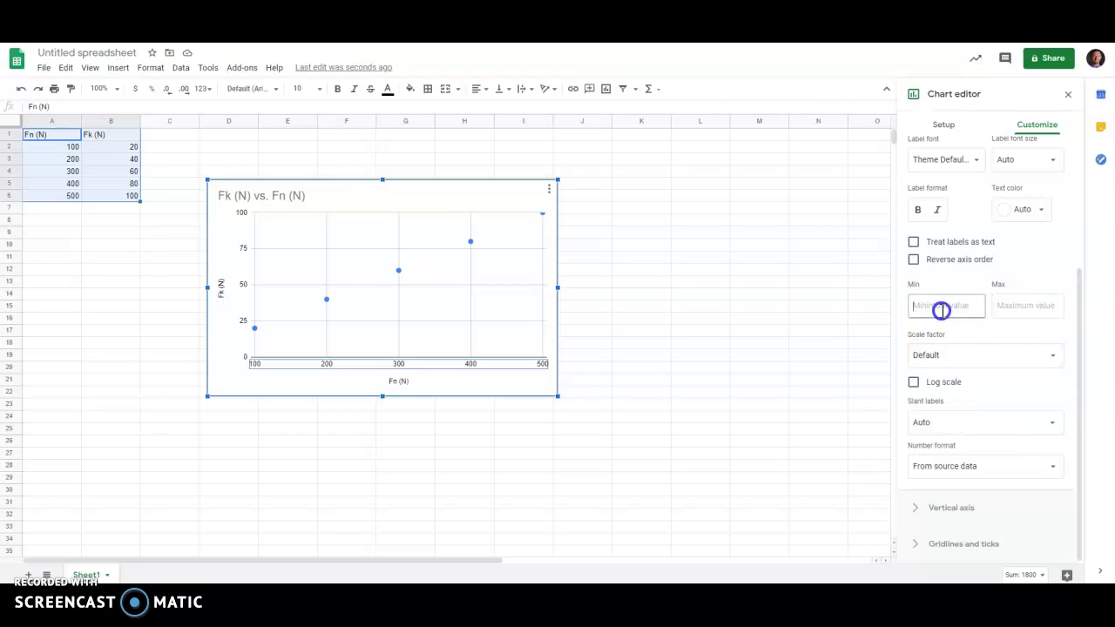
type("0")
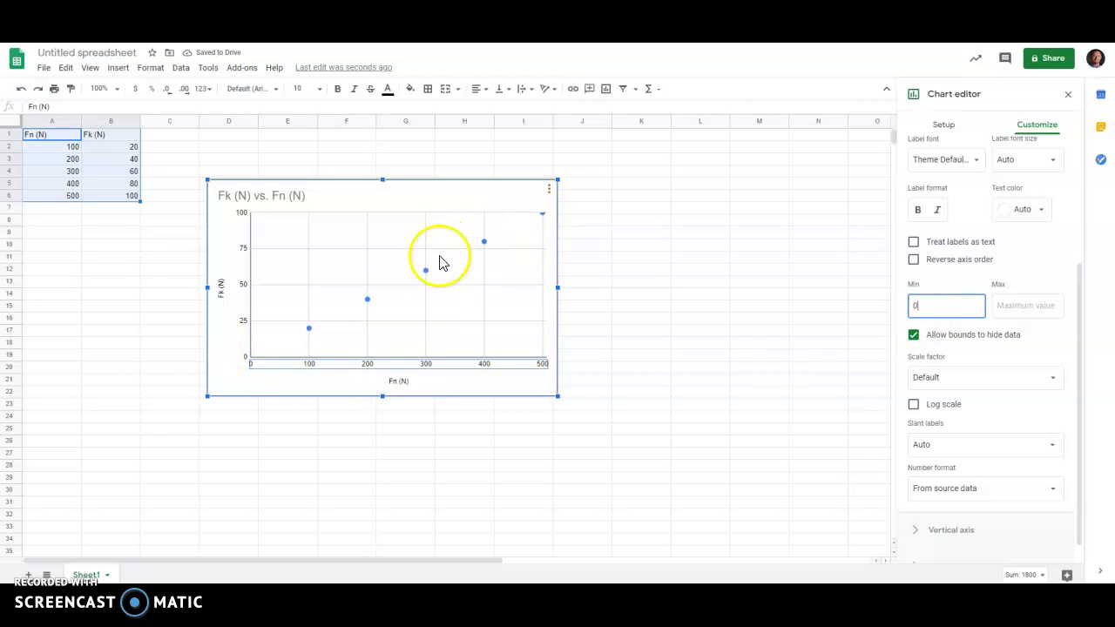
Add a linear trendline to the Fk (N) data series in the chart
left_click(310, 331)
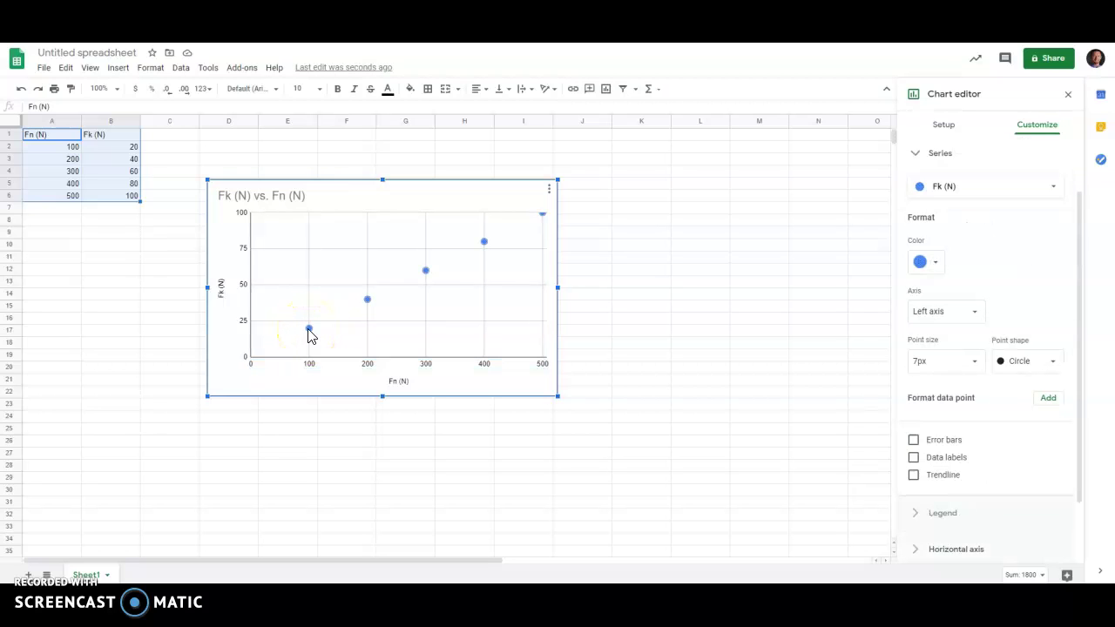
left_click(368, 301)
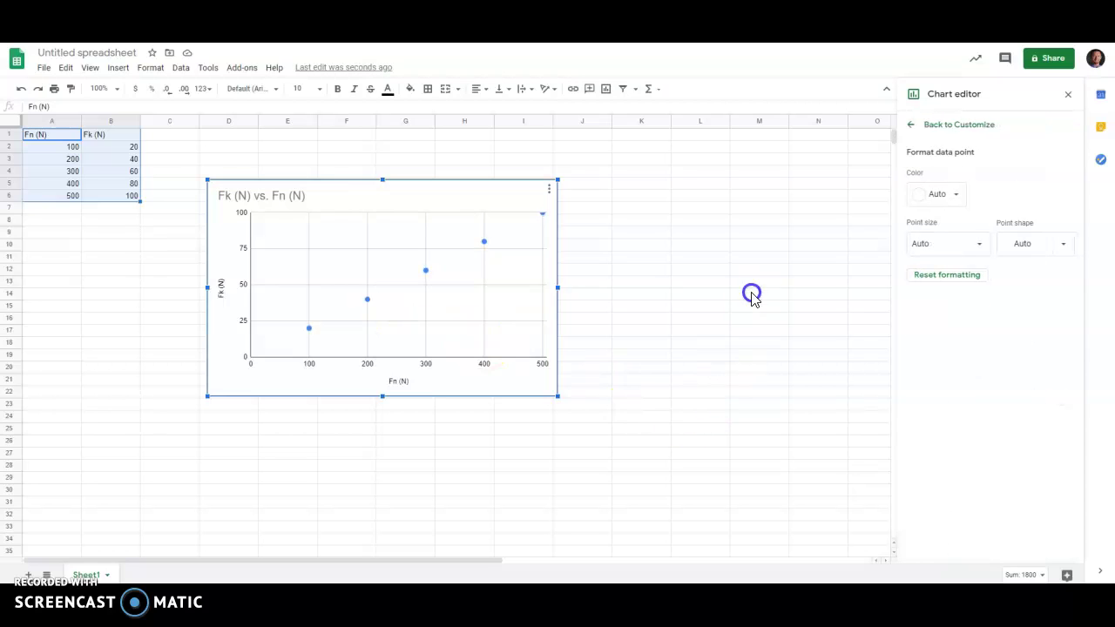
left_click(934, 127)
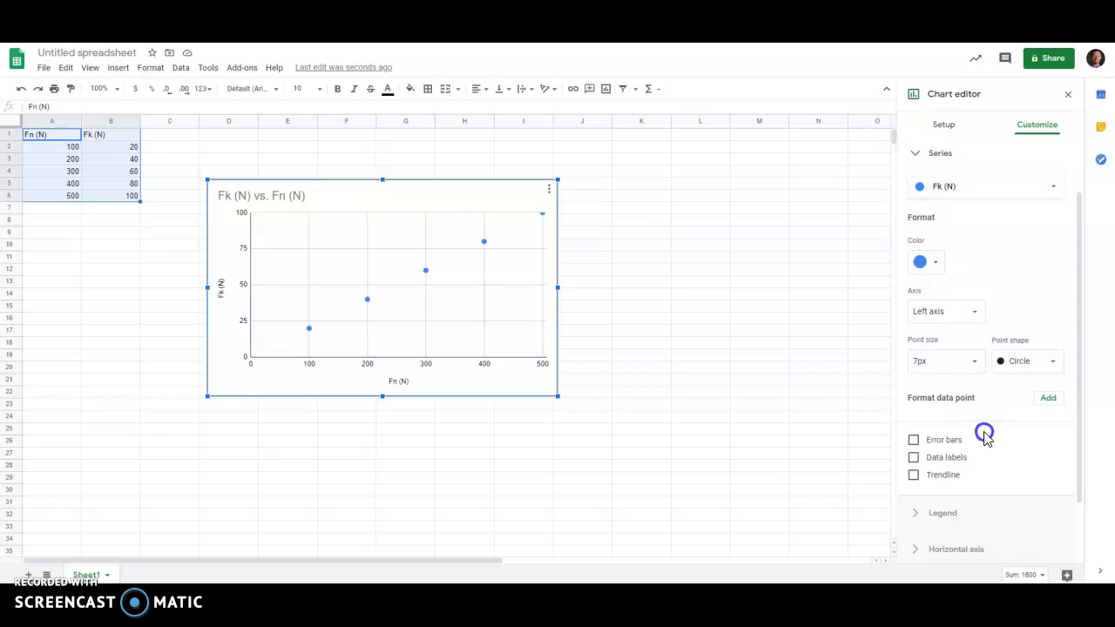
left_click(914, 476)
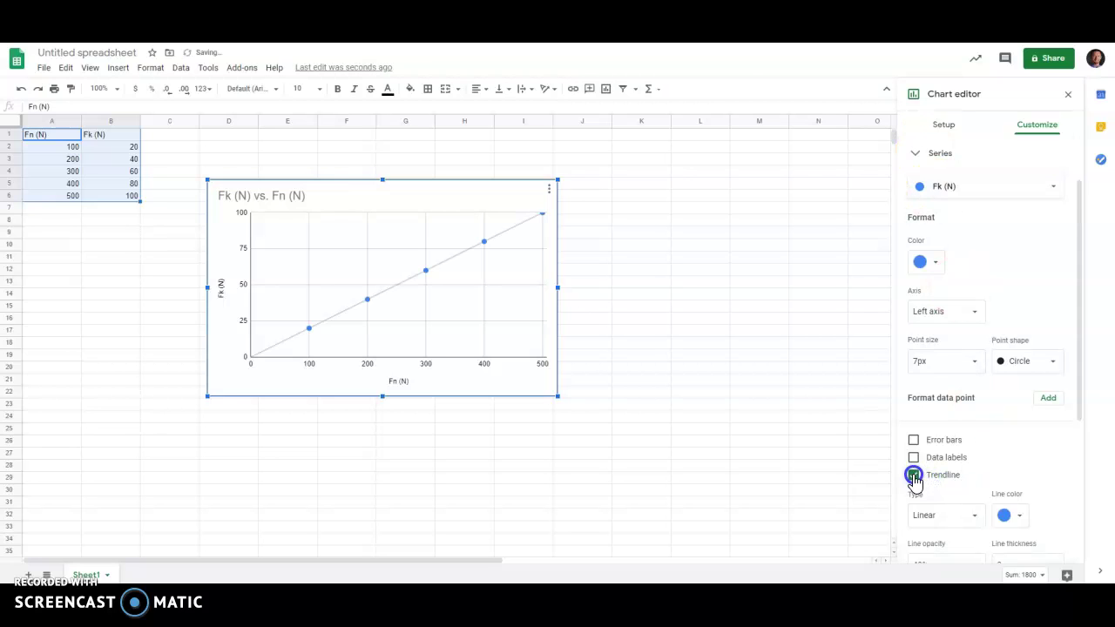
Show the R² value for the Fk (N) trendline in the chart
scroll(981, 495, "down", 2)
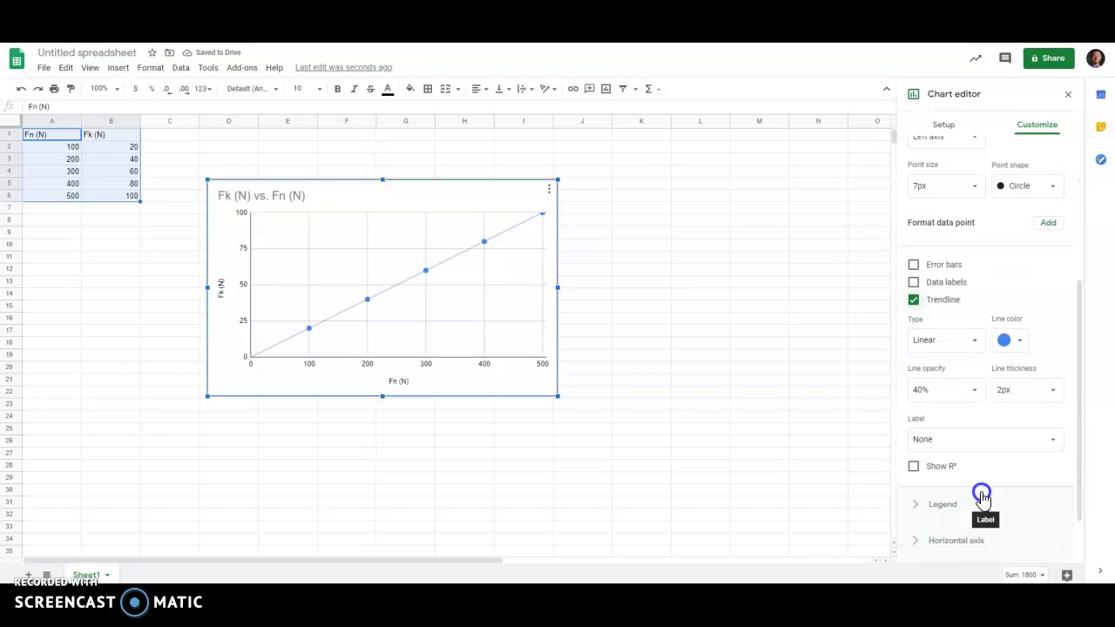
left_click(913, 466)
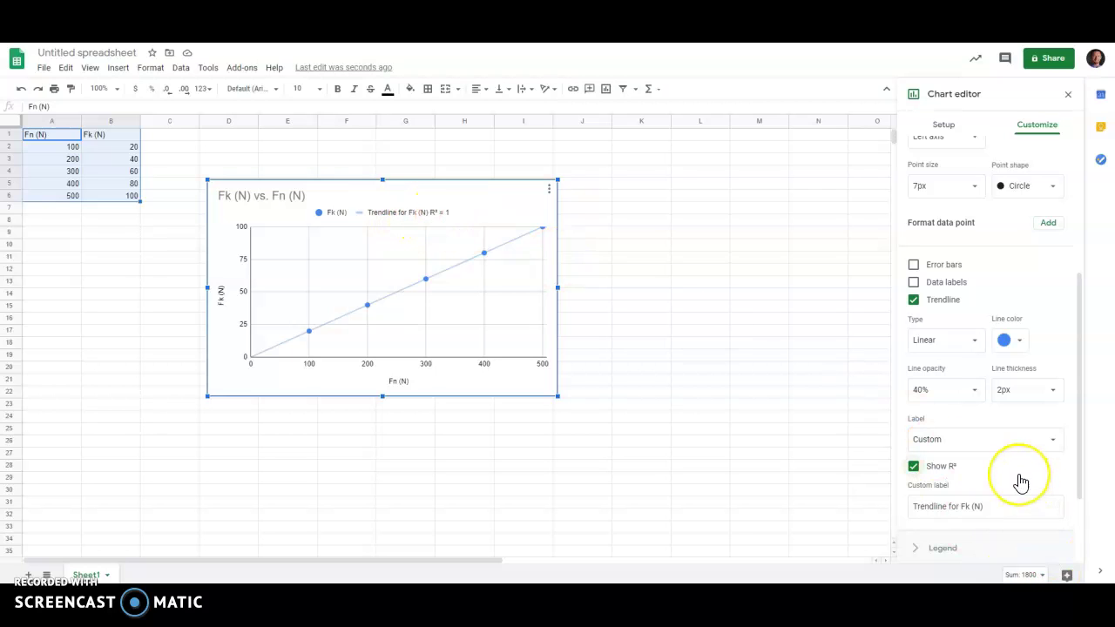
scroll(1021, 481, "down", 1)
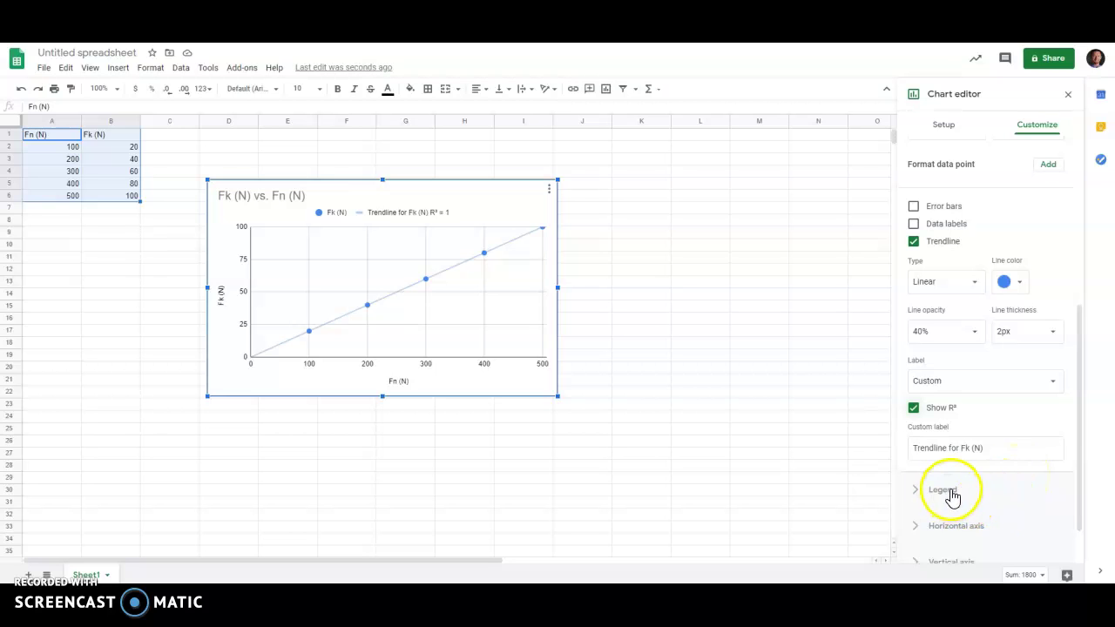
Change the Fk (N) values in cells B2 to B5 to 21, 39, 58 and 83
left_click(110, 172)
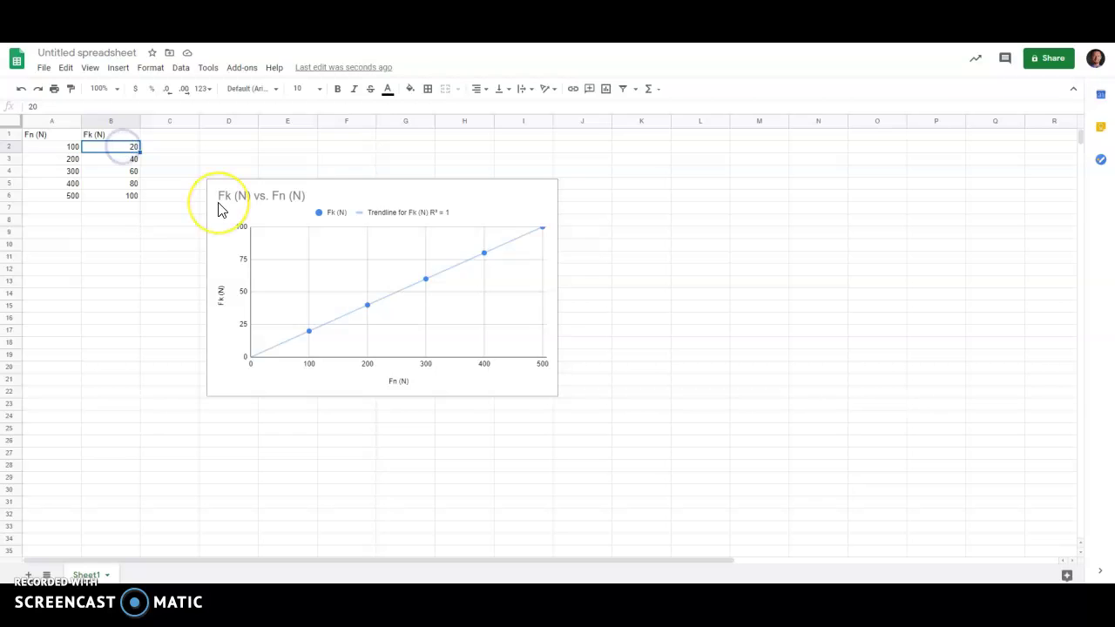
key("Return")
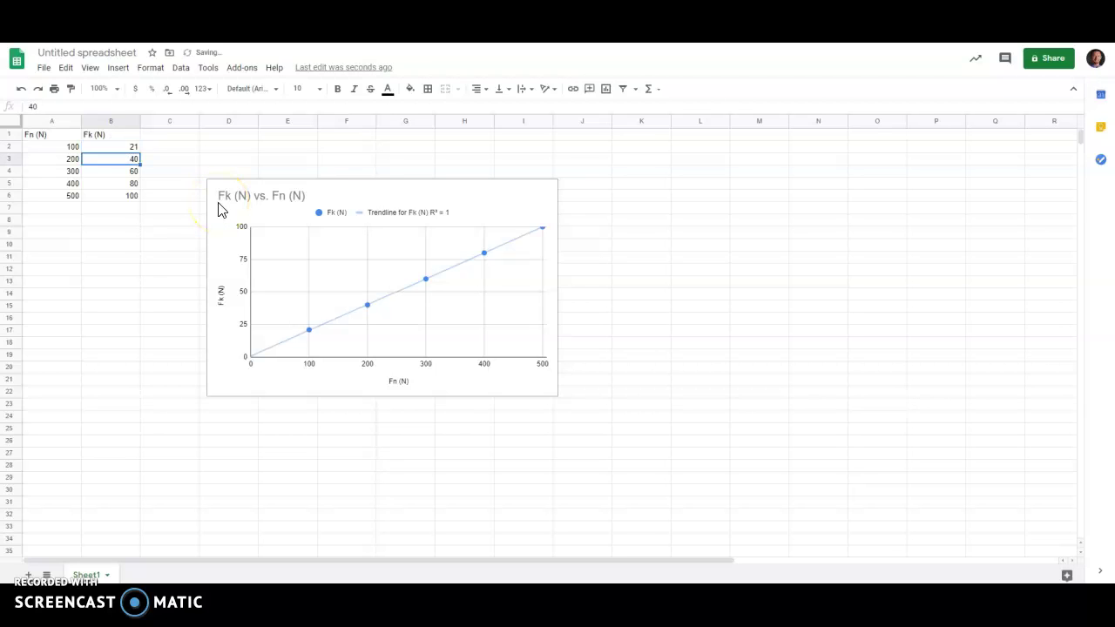
key("Return")
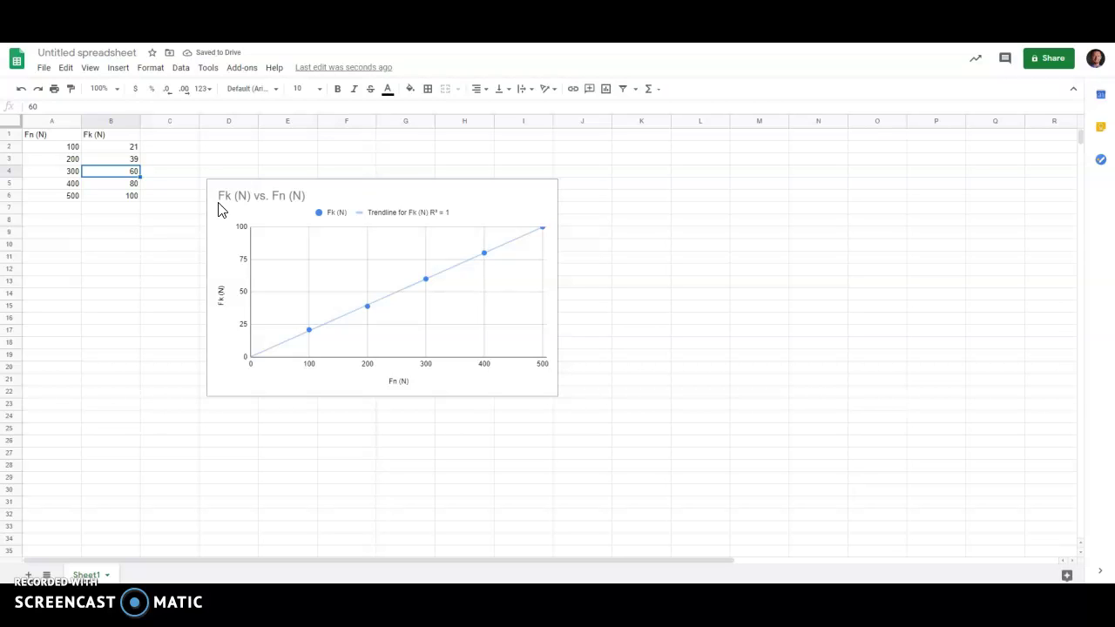
key("Return")
type("83")
key("Return")
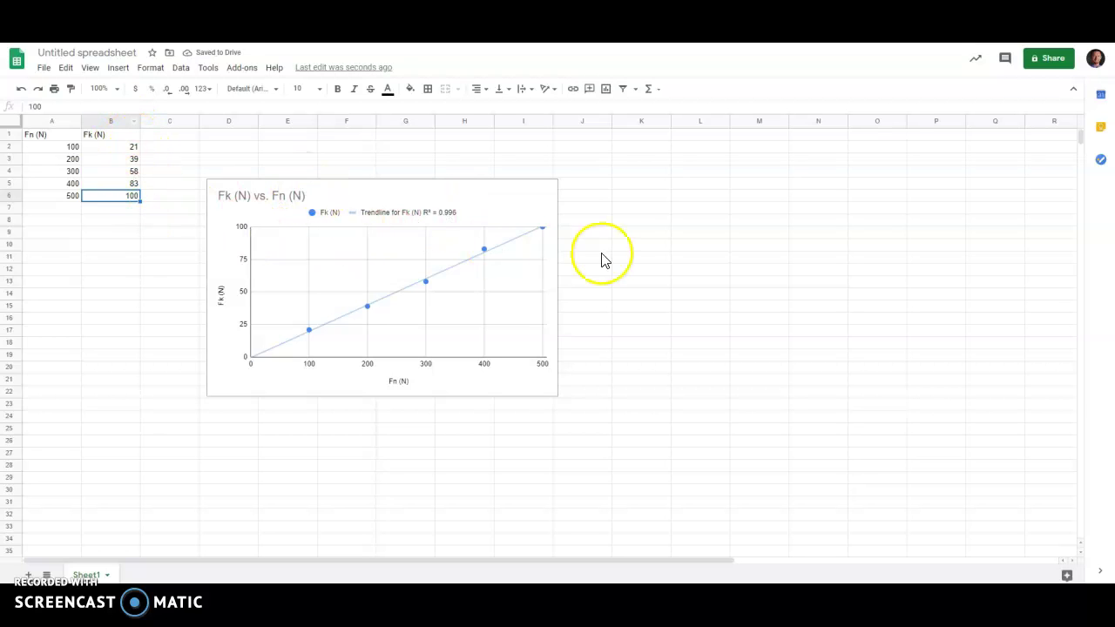
Open the formatting settings of the Fk (N) data series from the scatter chart
left_click(392, 218)
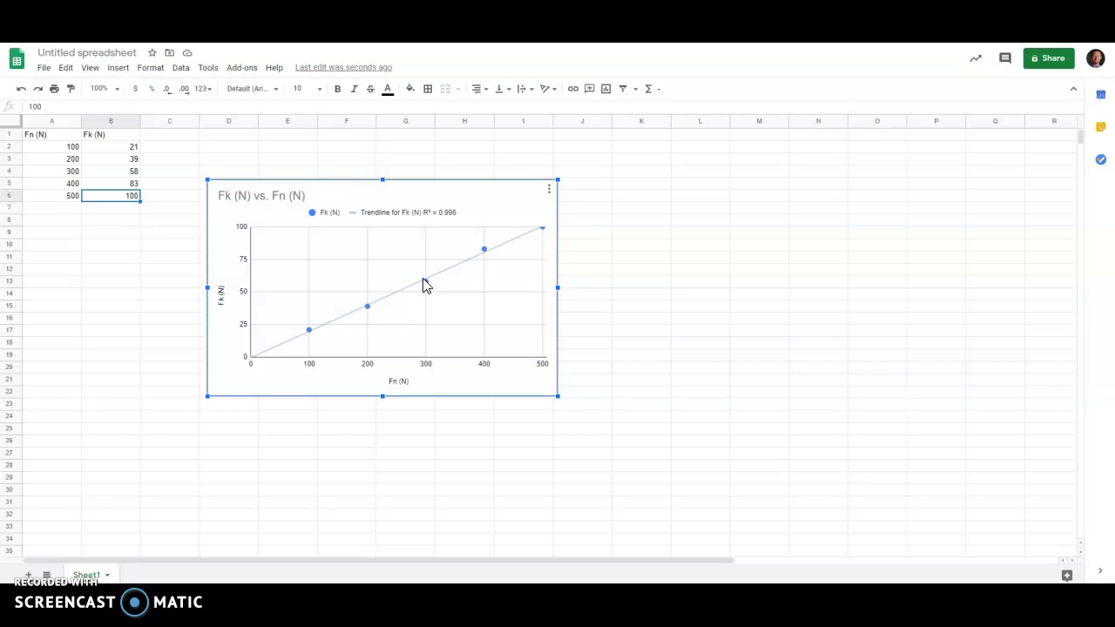
right_click(368, 309)
mouse_move(450, 407)
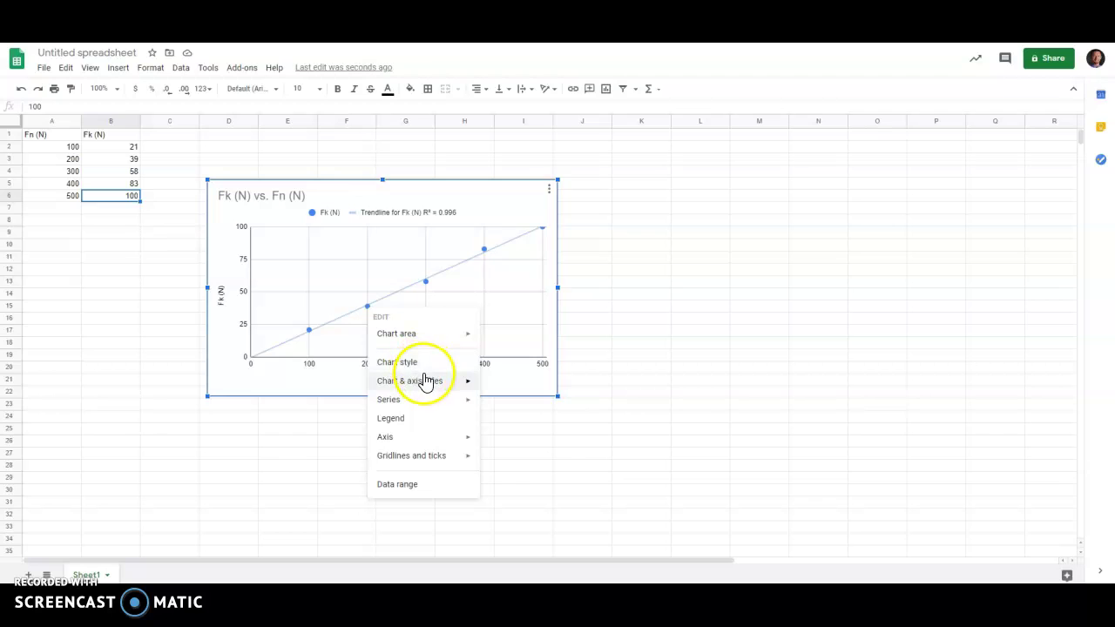
mouse_move(428, 384)
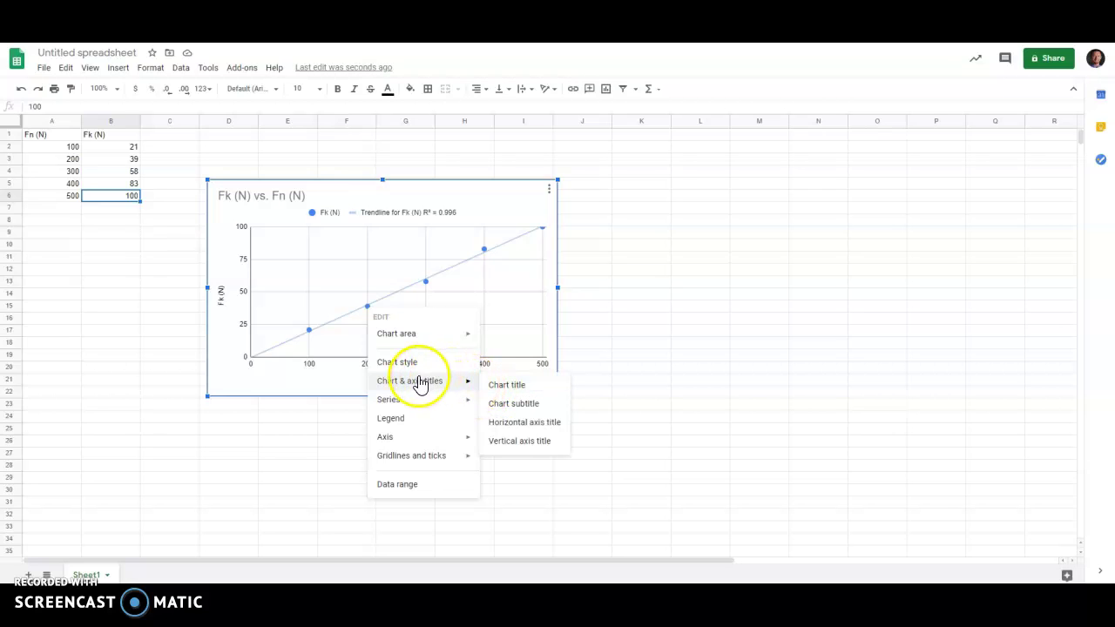
mouse_move(396, 341)
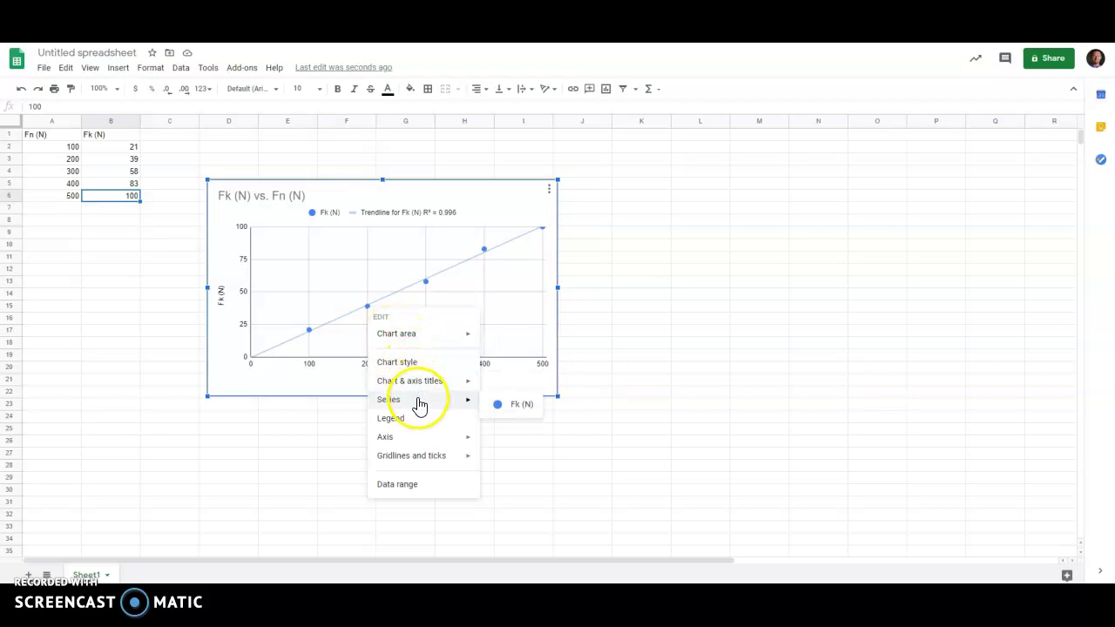
left_click(510, 408)
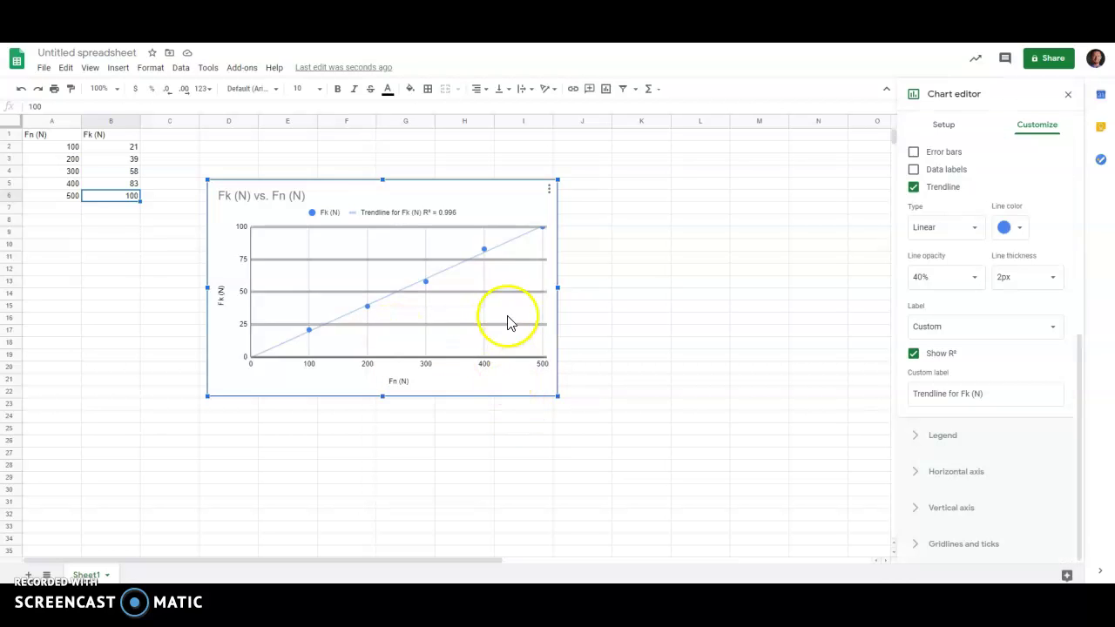
left_click(428, 286)
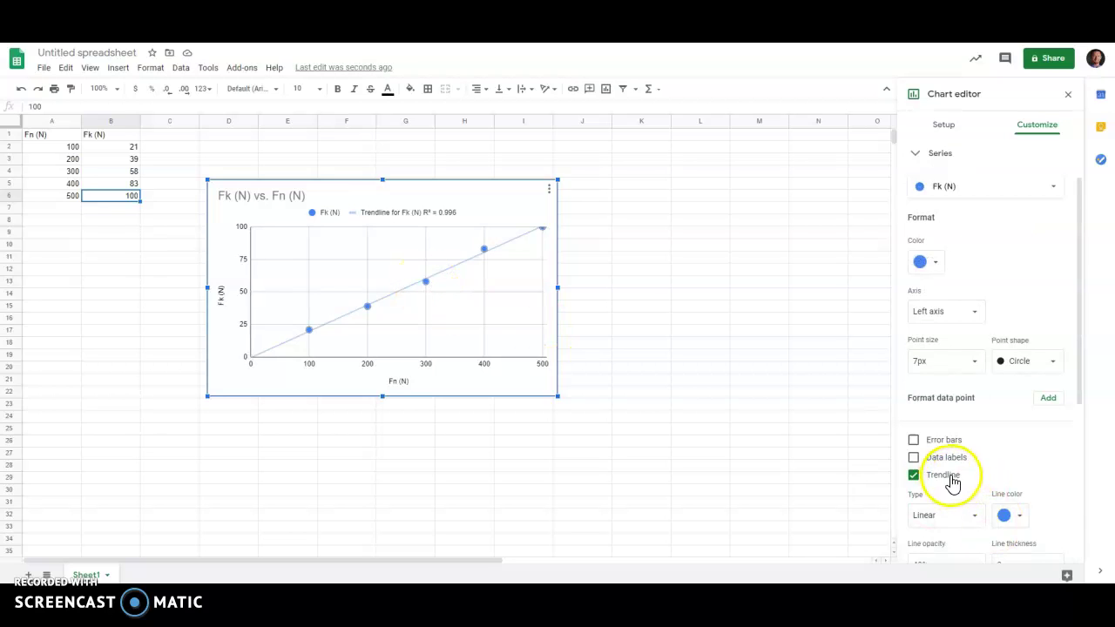
Set the trendline's label to Use Equation and turn off its R² display
scroll(954, 477, "down", 1)
scroll(958, 477, "down", 1)
scroll(958, 478, "down", 2)
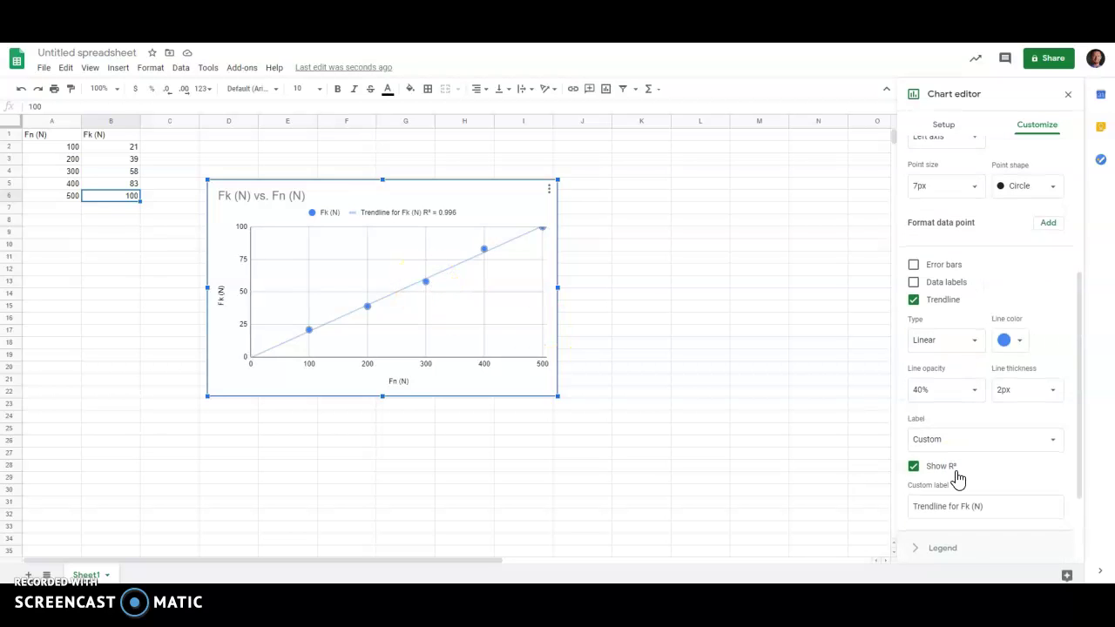
left_click(974, 445)
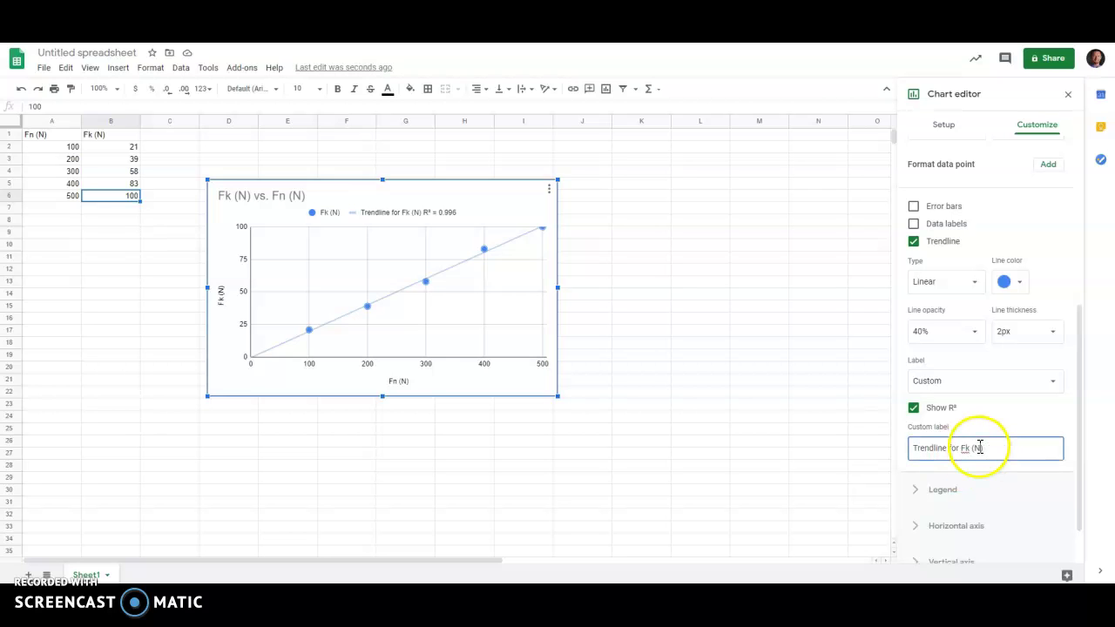
scroll(990, 442, "up", 1)
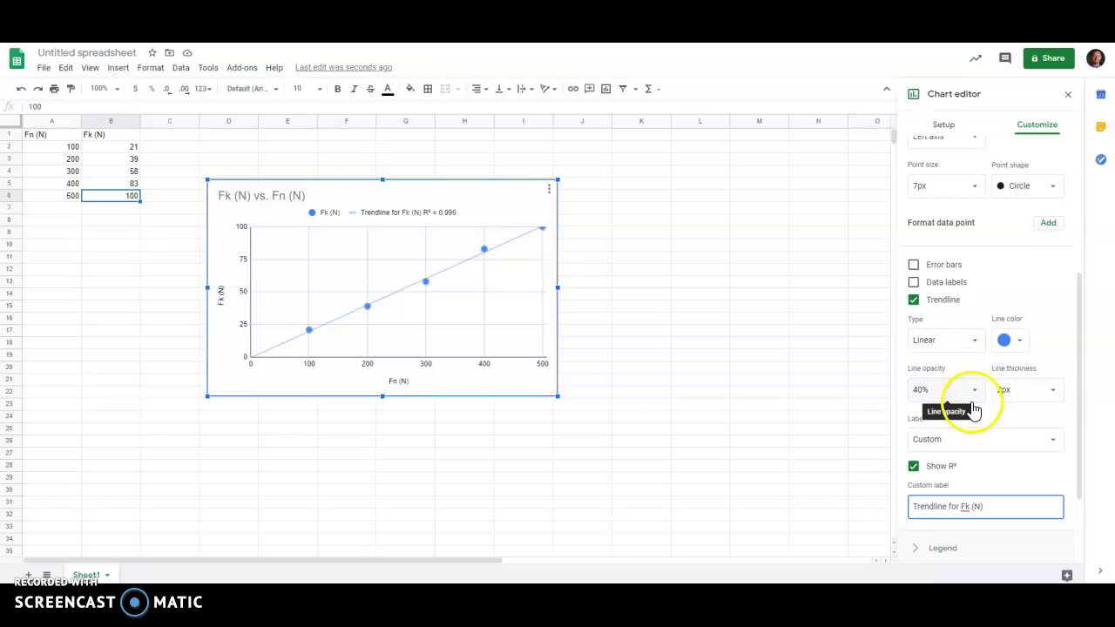
left_click(1054, 444)
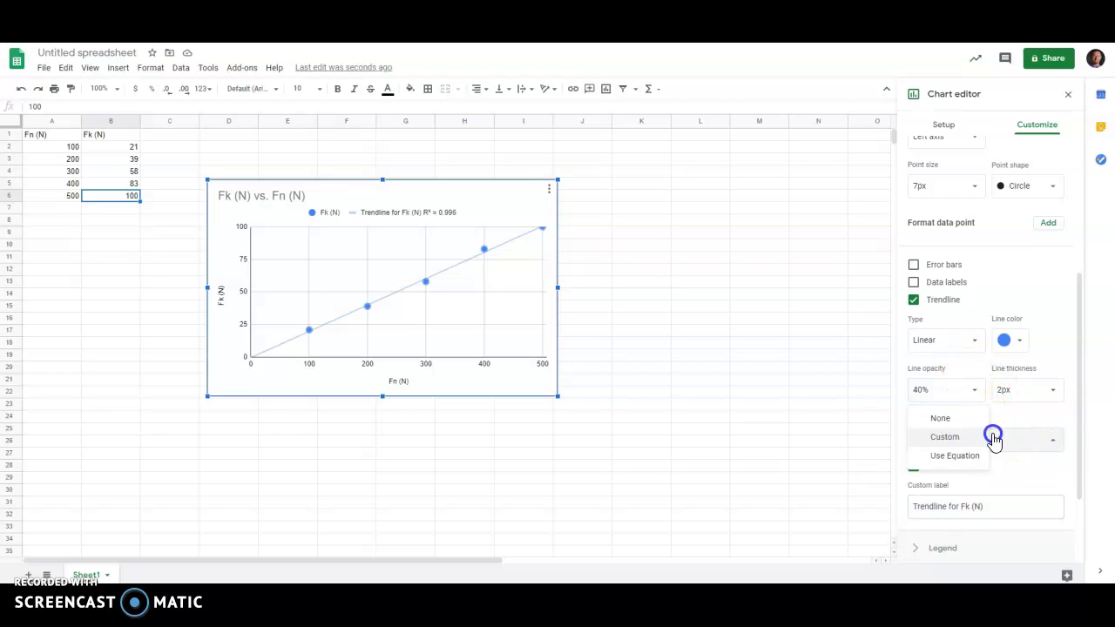
left_click(1055, 442)
left_click(1056, 442)
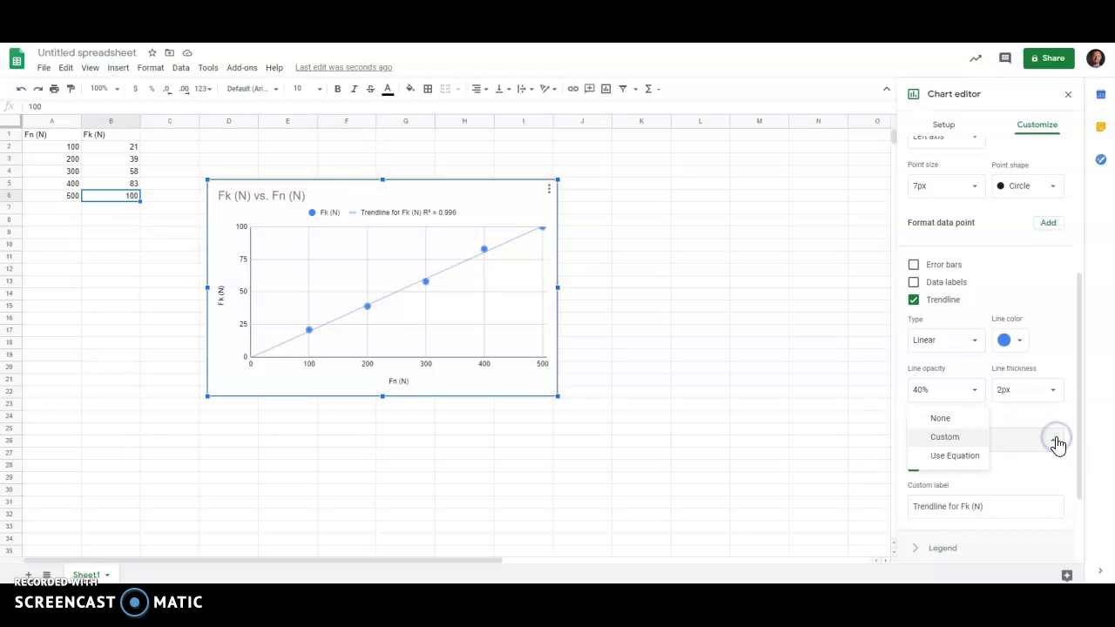
left_click(956, 456)
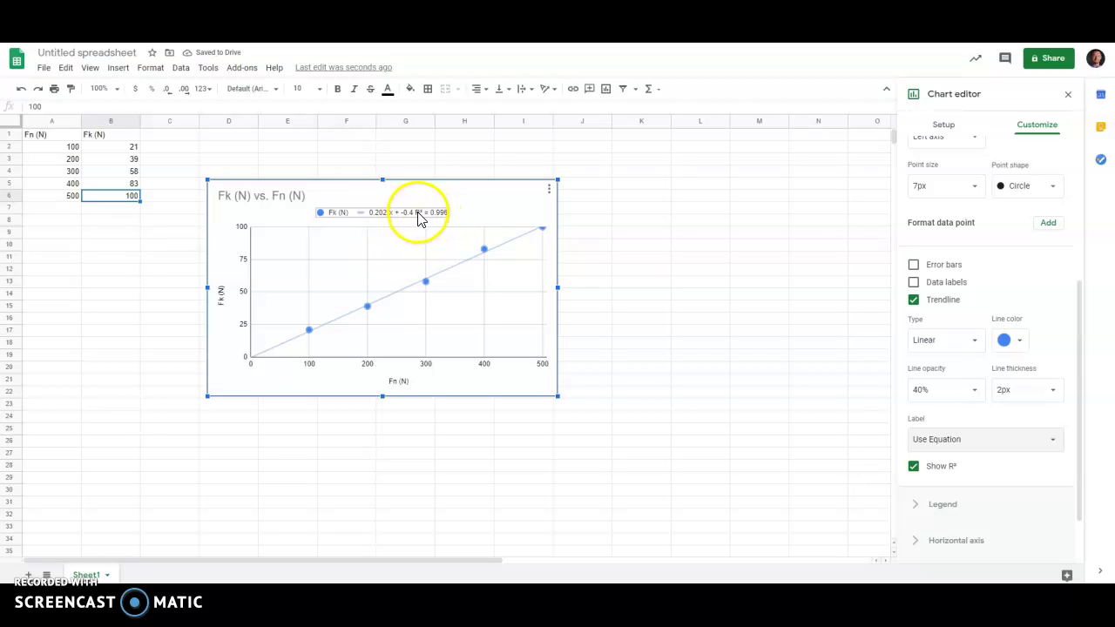
left_click(913, 467)
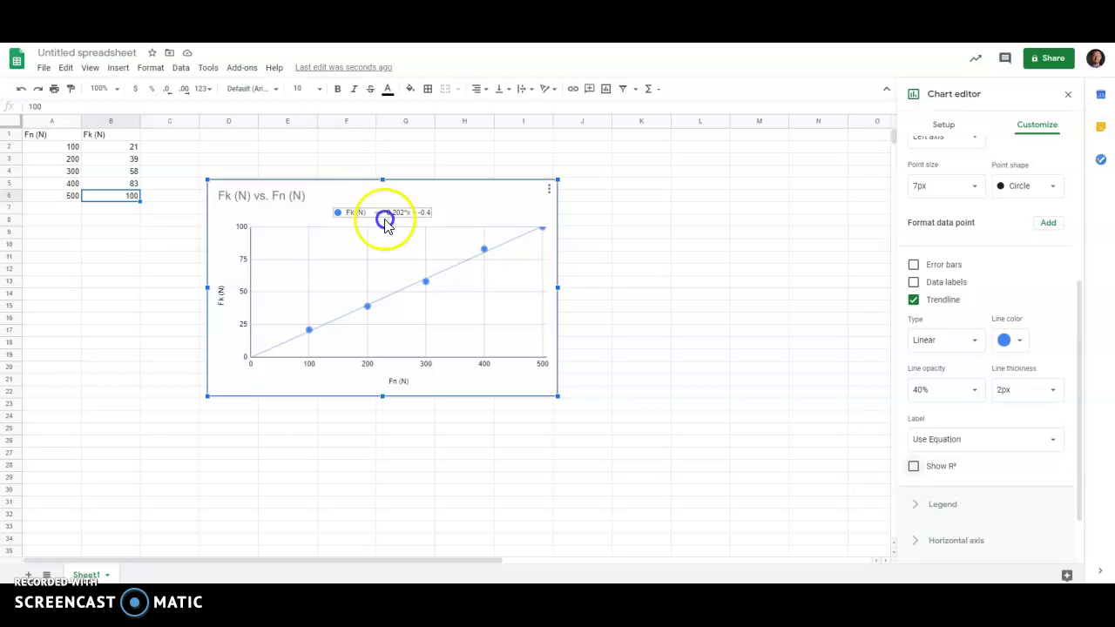
Set the Fk (N) values in cells B2 to B5 back to 20, 40, 60 and 80
left_click(134, 149)
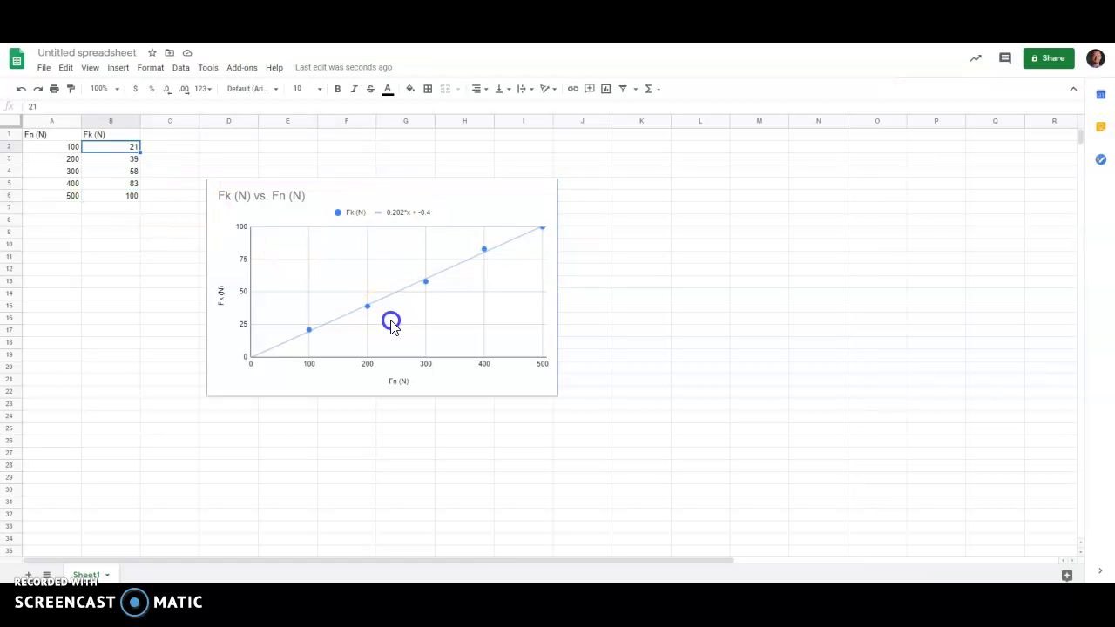
type("20")
key("Return")
type("40")
key("Return")
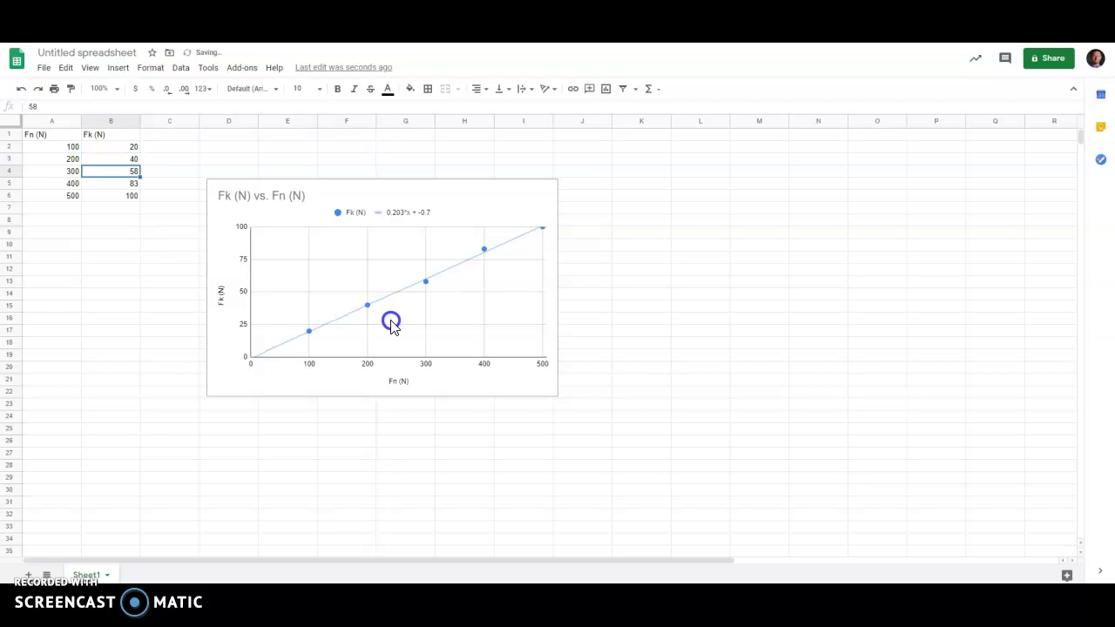
type("60")
key("Return")
key("Return")
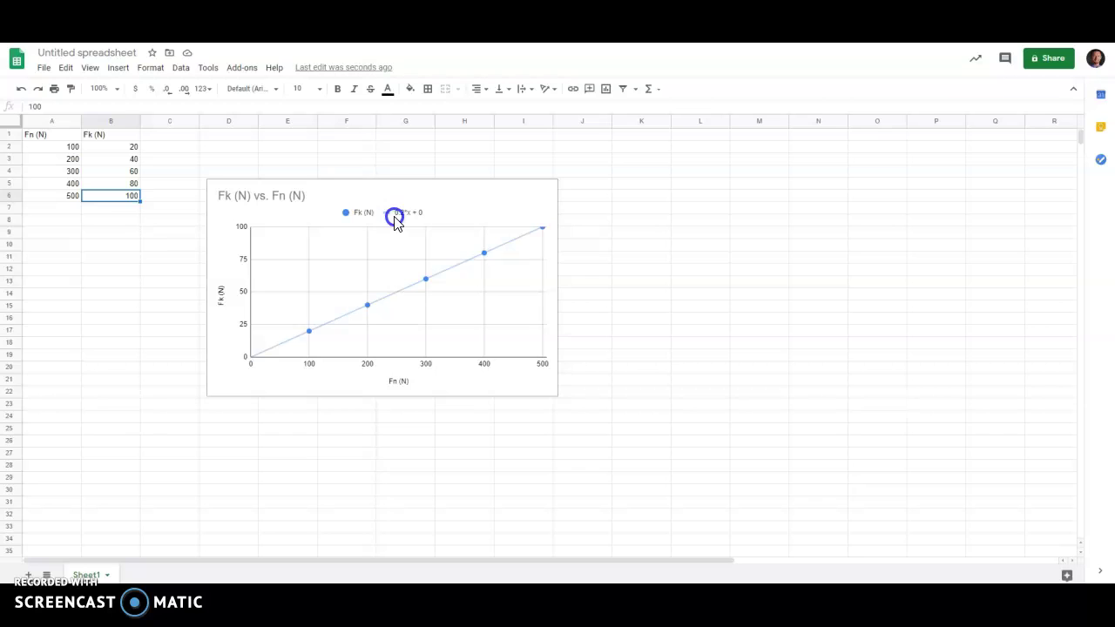
Reopen the Fk (N) series settings and review the chart's customization options
right_click(427, 280)
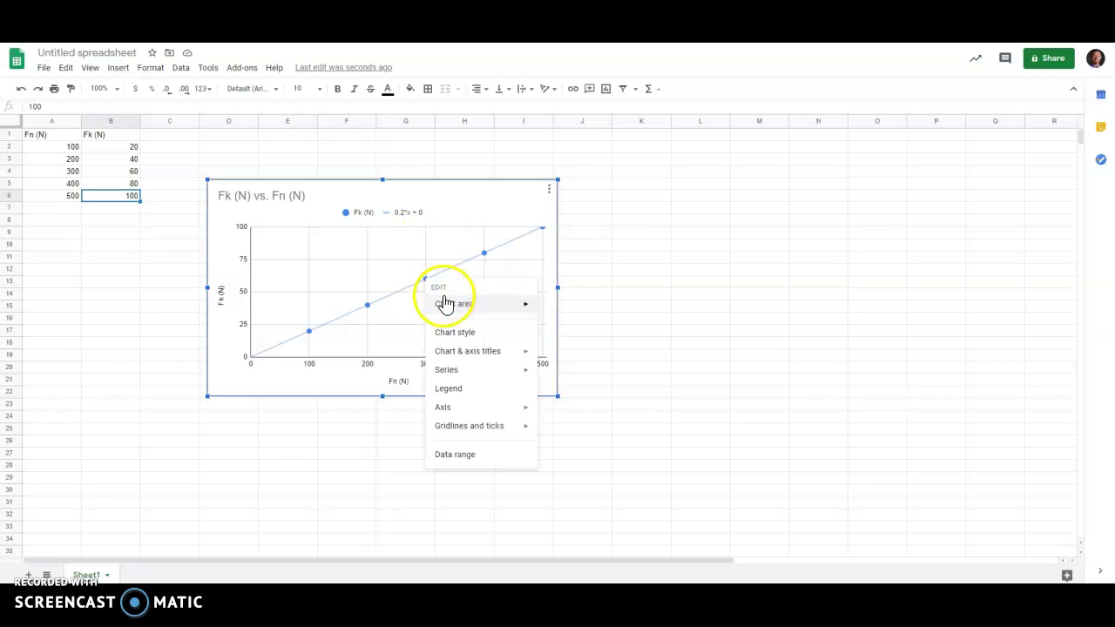
mouse_move(485, 376)
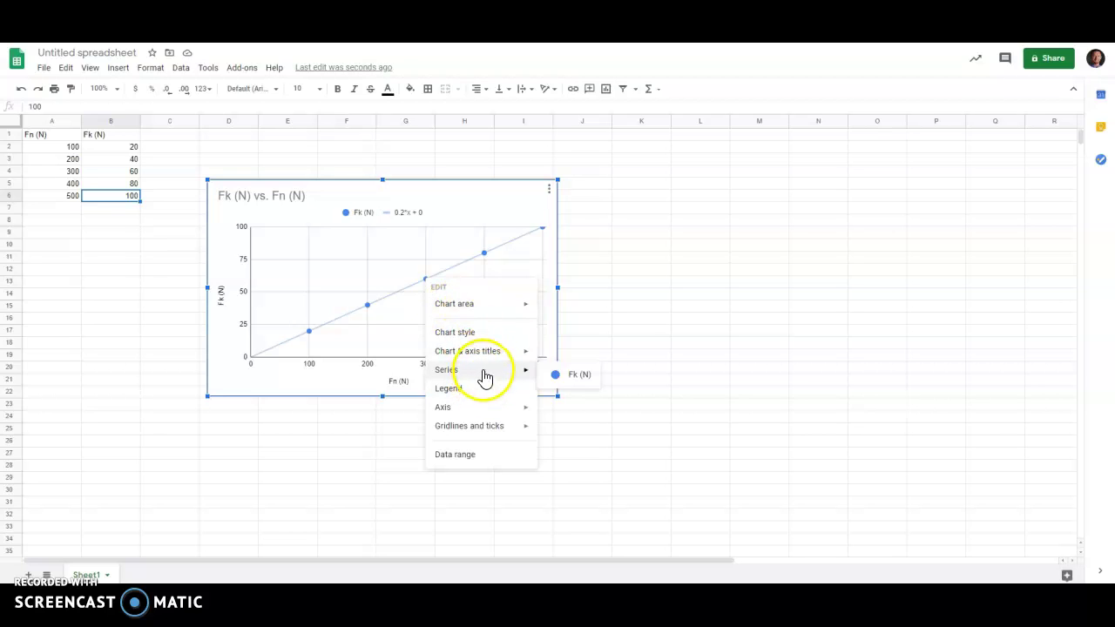
left_click(576, 378)
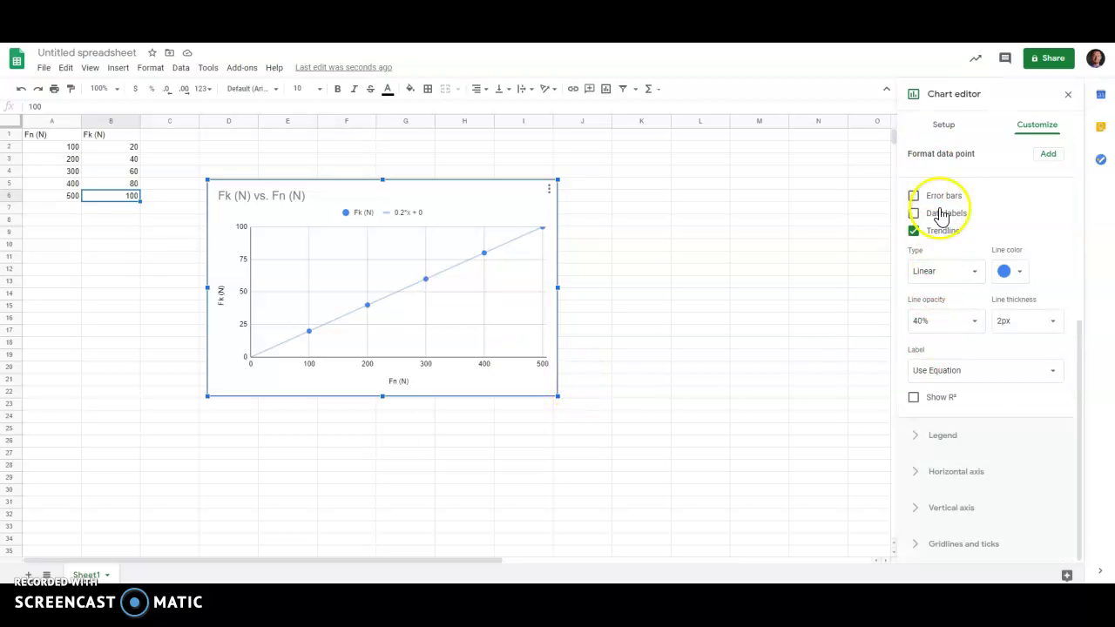
left_click(943, 125)
left_click(1036, 127)
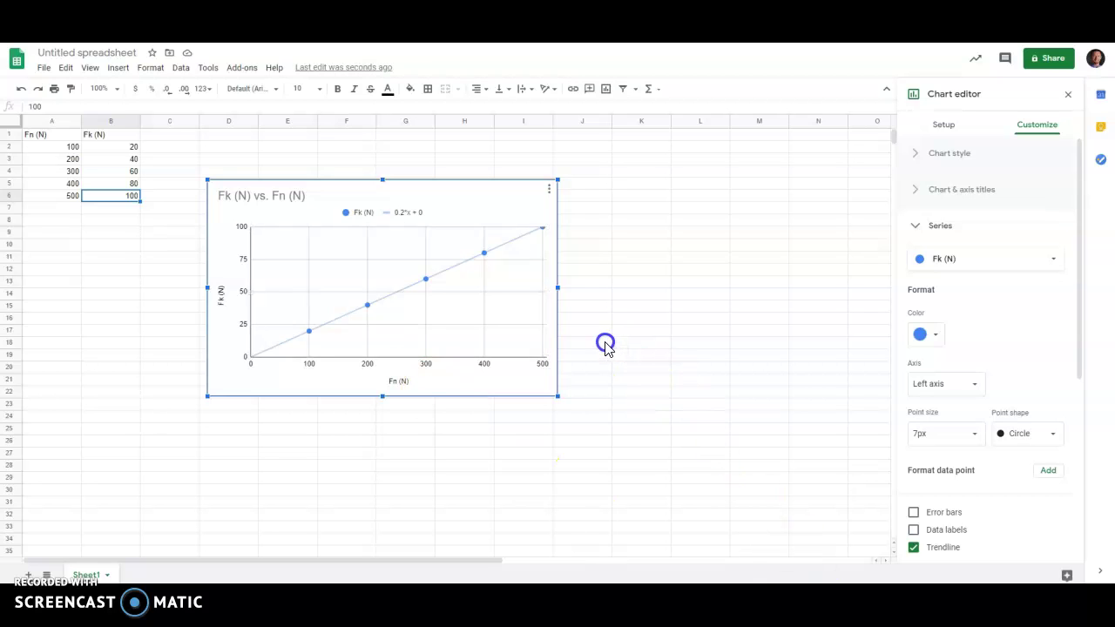
Open the chart title "Fk (N) vs. Fn (N)" for editing directly in the chart
left_click(264, 196)
left_click(264, 195)
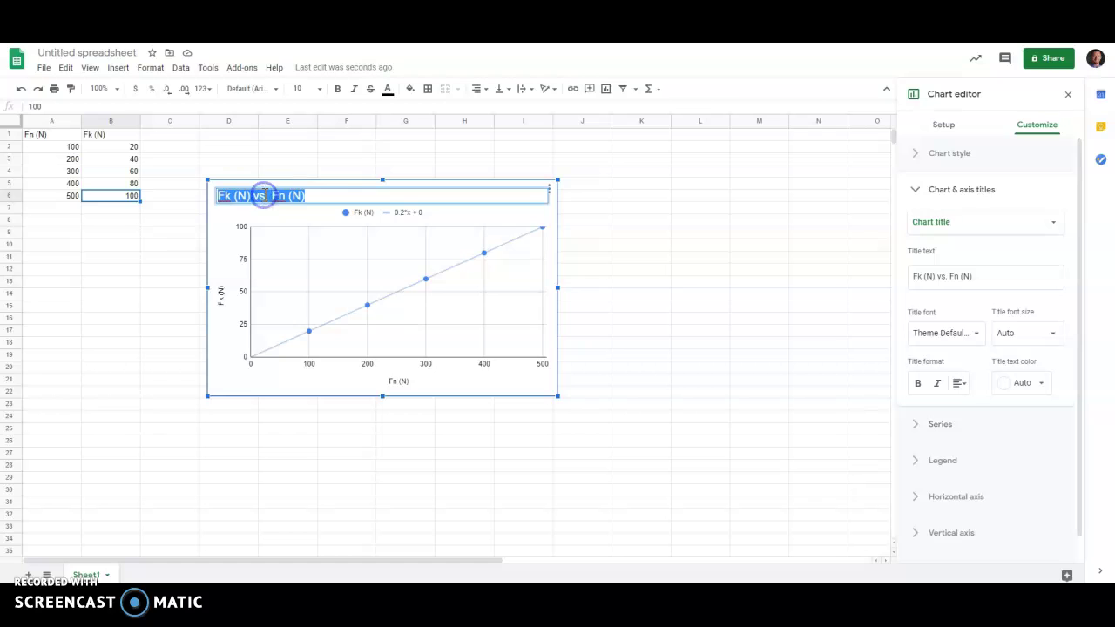